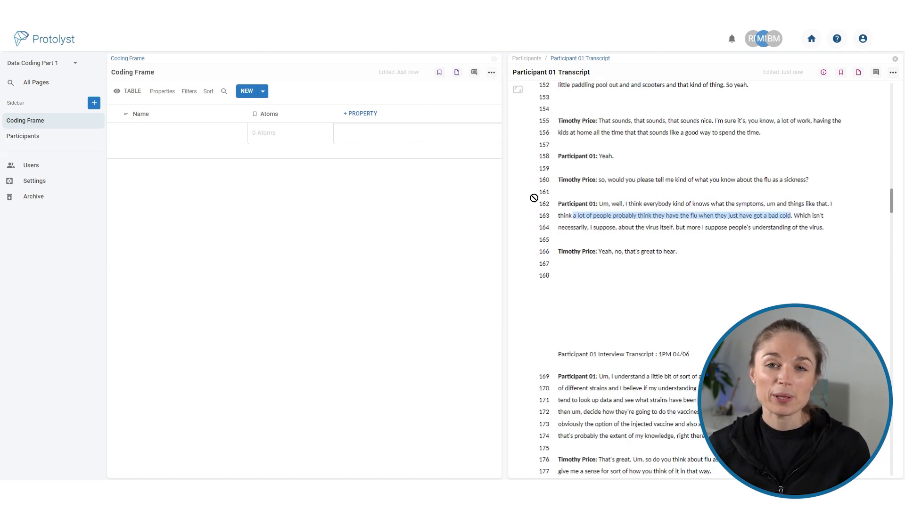
left_click_drag(533, 198, 265, 135)
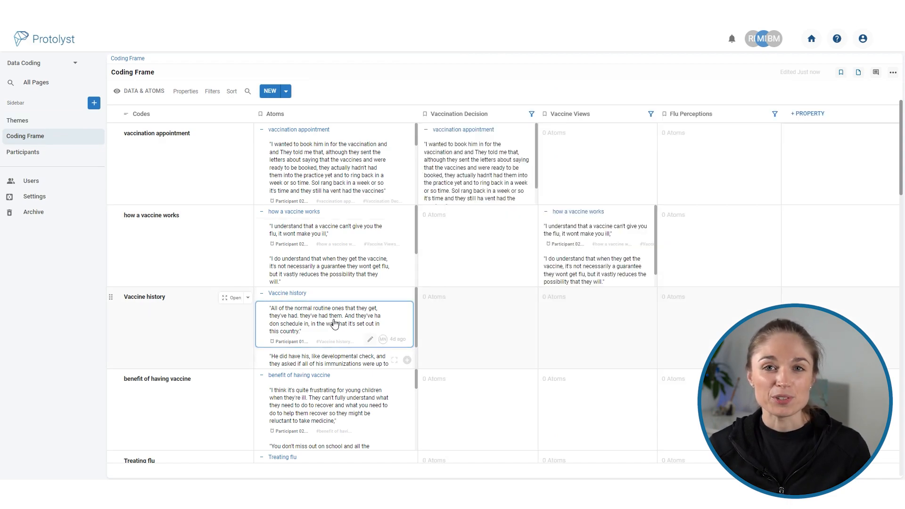
left_click_drag(338, 319, 573, 307)
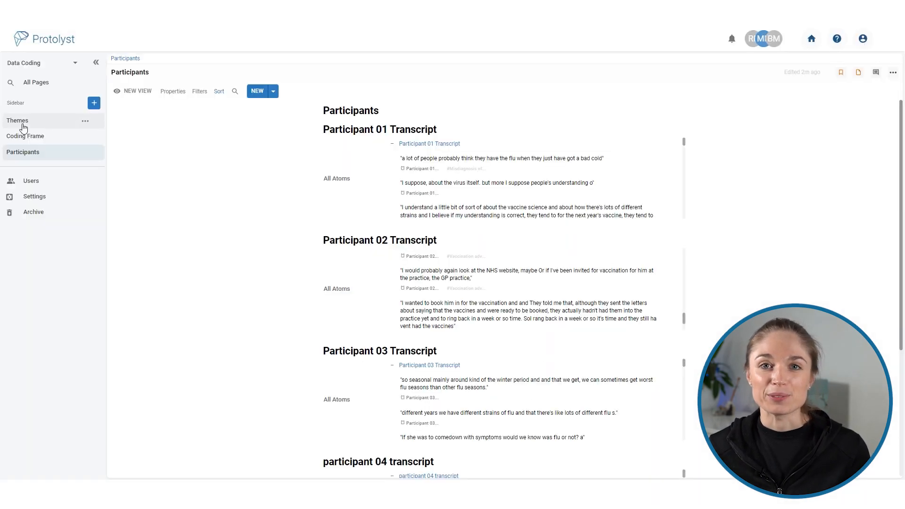
left_click(23, 124)
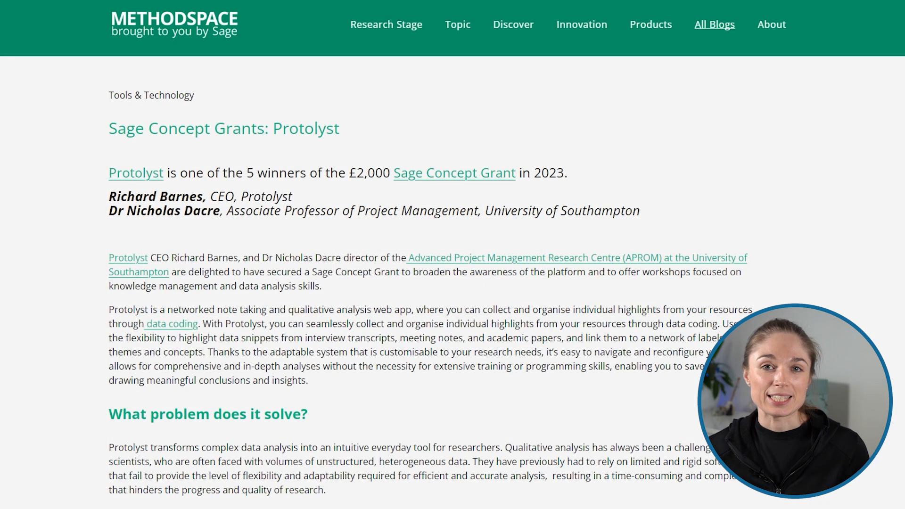
scroll(453, 255, "down", 4)
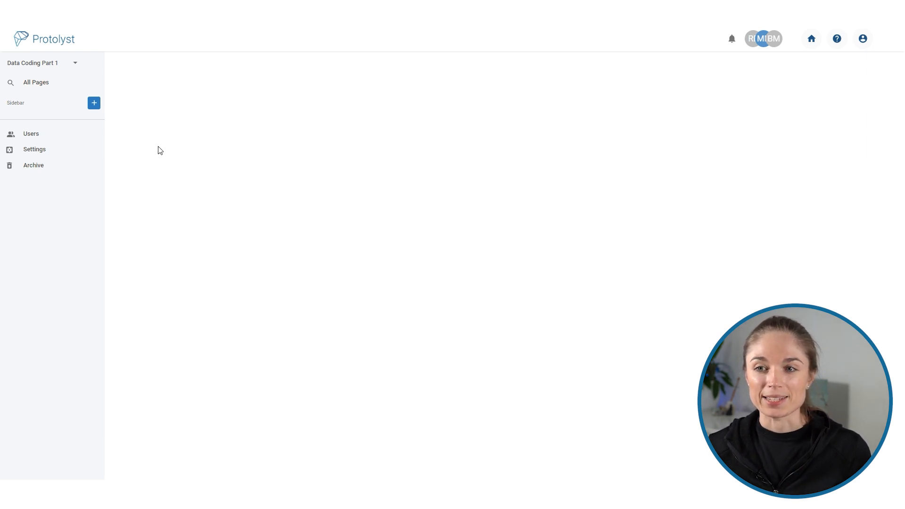
Create a new table page in the Data Coding Part 1 workspace and title it Participants.
left_click(94, 103)
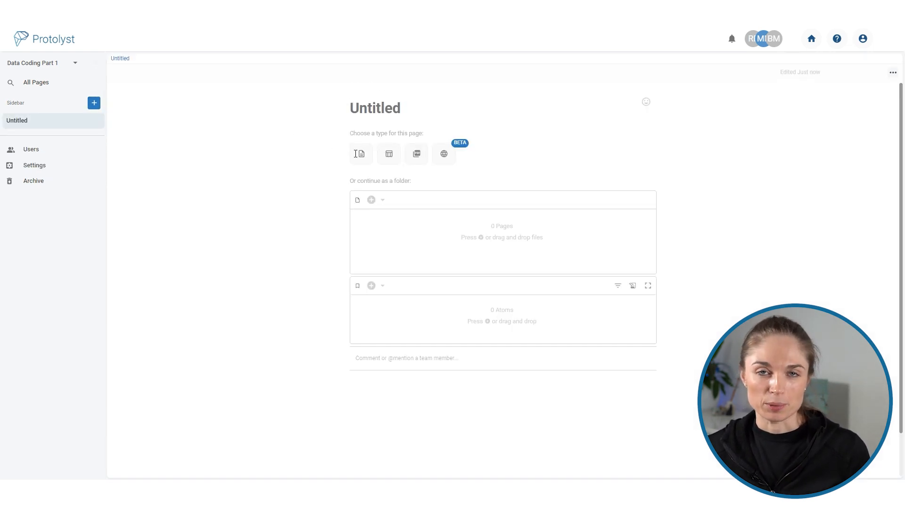
left_click(389, 154)
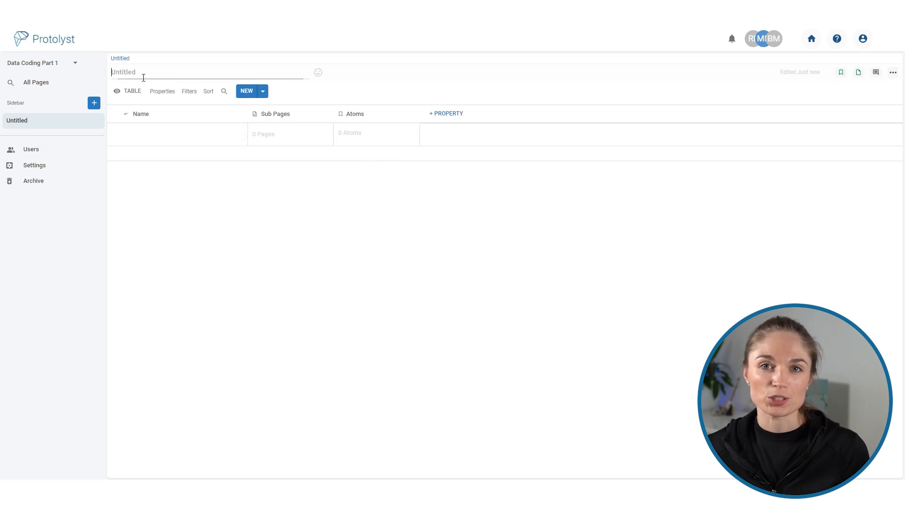
type("Particia")
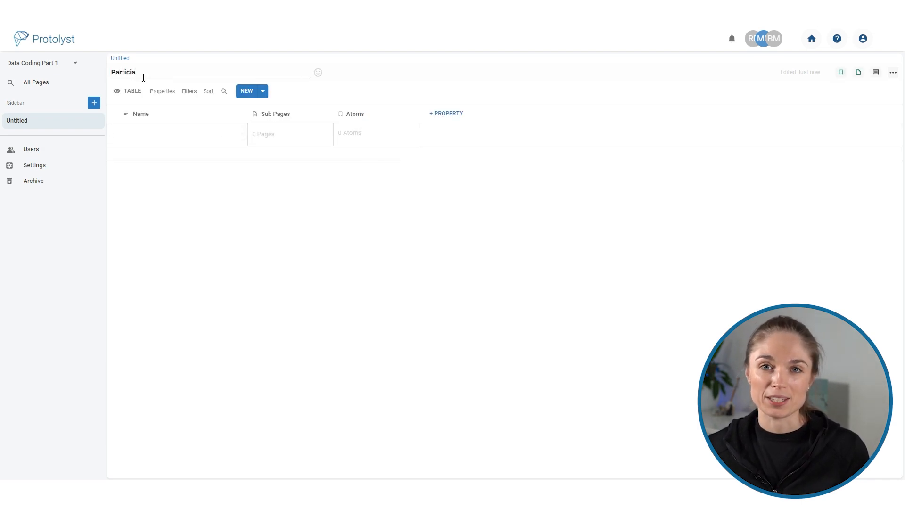
key("BackSpace")
type("pants")
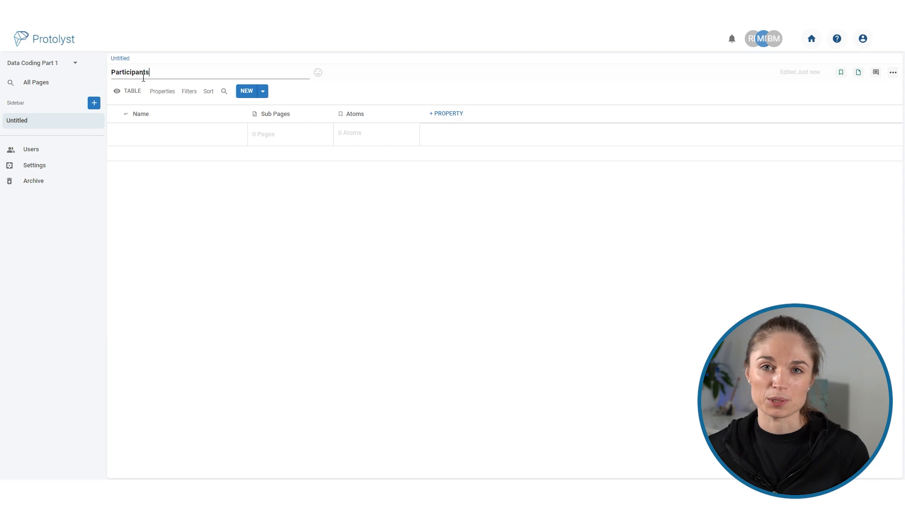
left_click(137, 58)
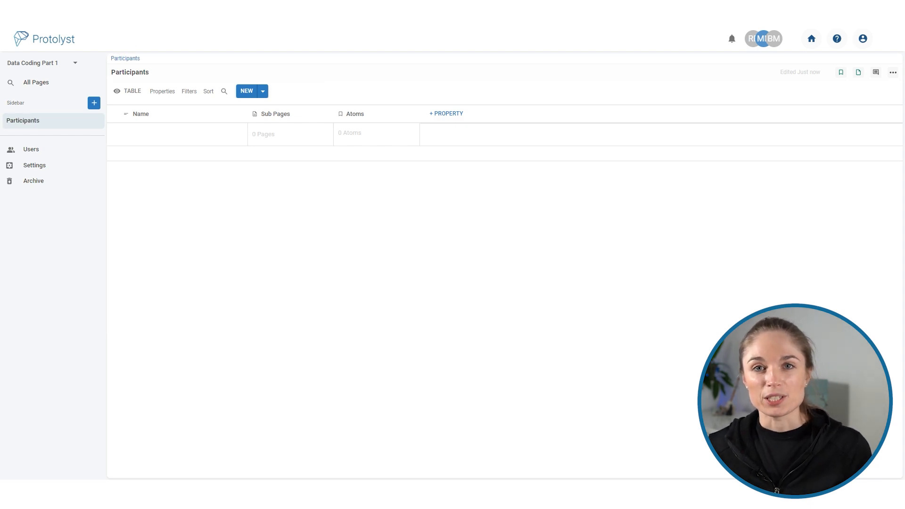
Upload the five participant transcript files into the Participants table and delete the empty row.
left_click_drag(123, 278, 419, 203)
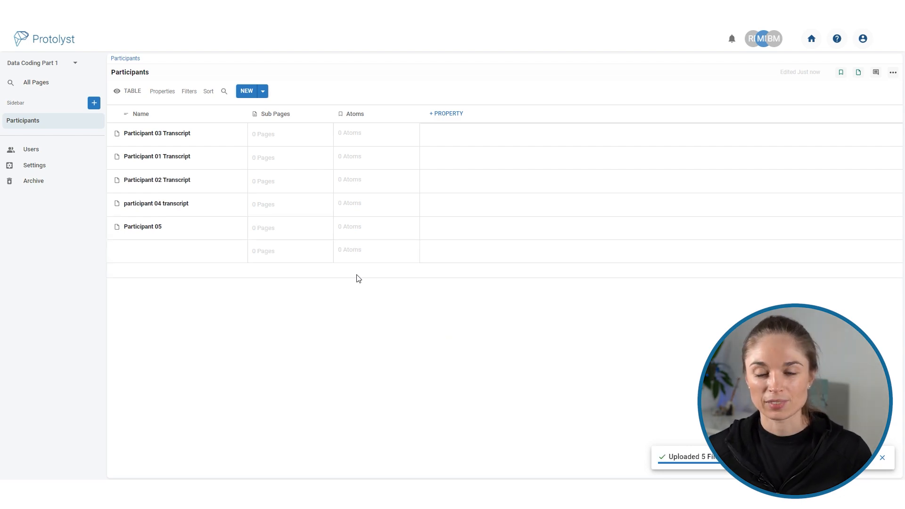
right_click(189, 251)
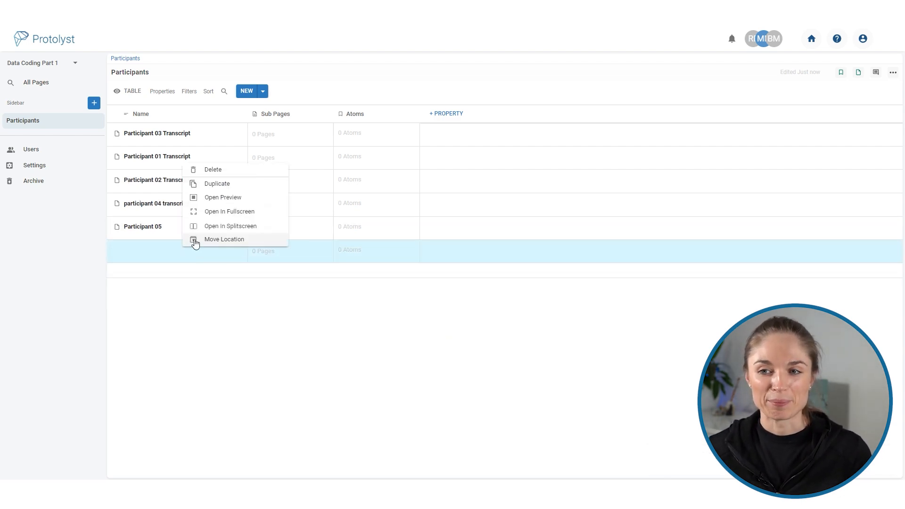
left_click(220, 171)
left_click(515, 279)
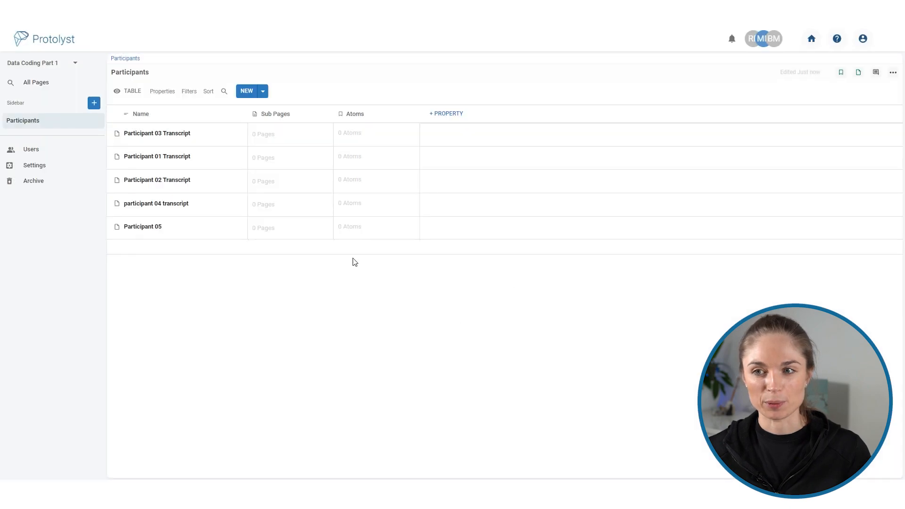
Permanently delete the Sub Pages property from the Participants table.
left_click(318, 121)
left_click(302, 216)
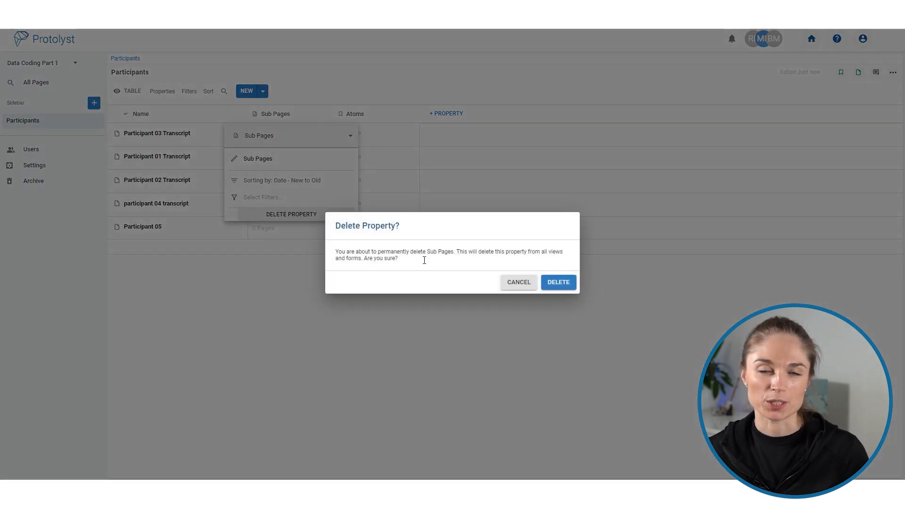
left_click(569, 283)
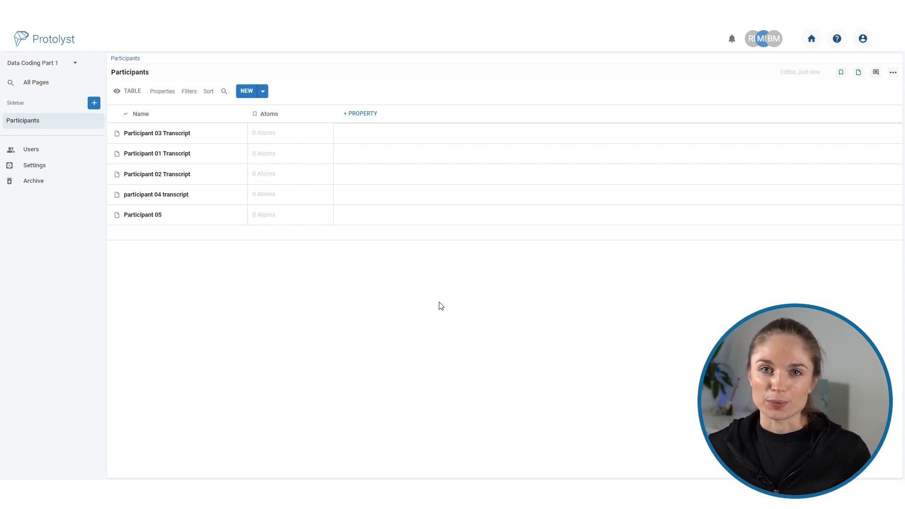
Create another new table page in the workspace and title it Coding Frame.
left_click(94, 104)
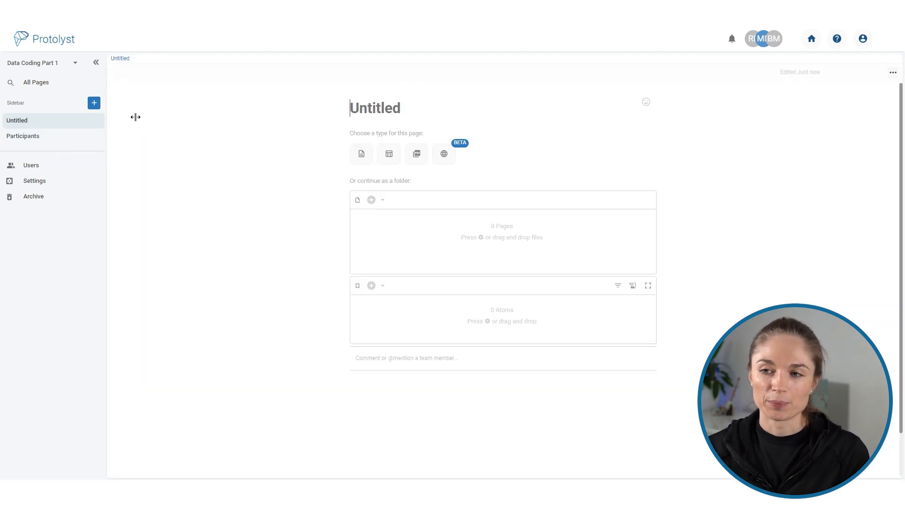
left_click(387, 155)
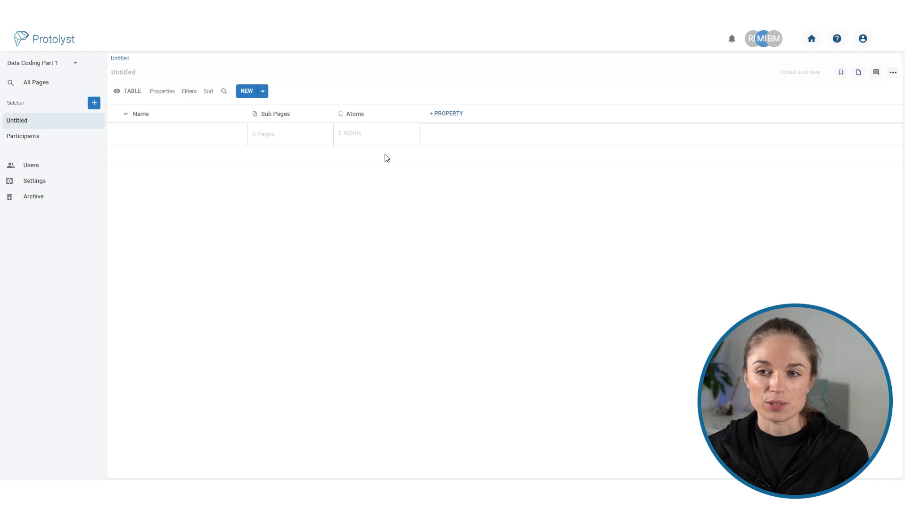
left_click(120, 75)
type("cod")
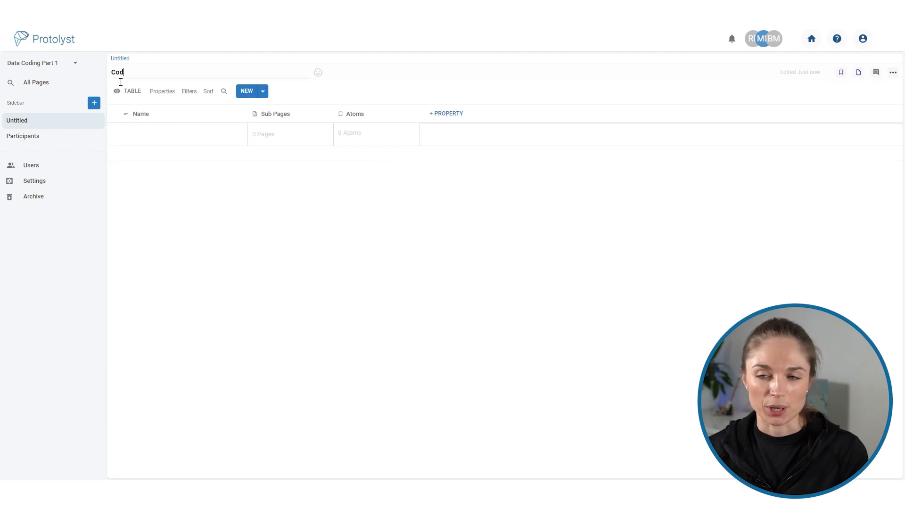
type("ing Frame")
key("Return")
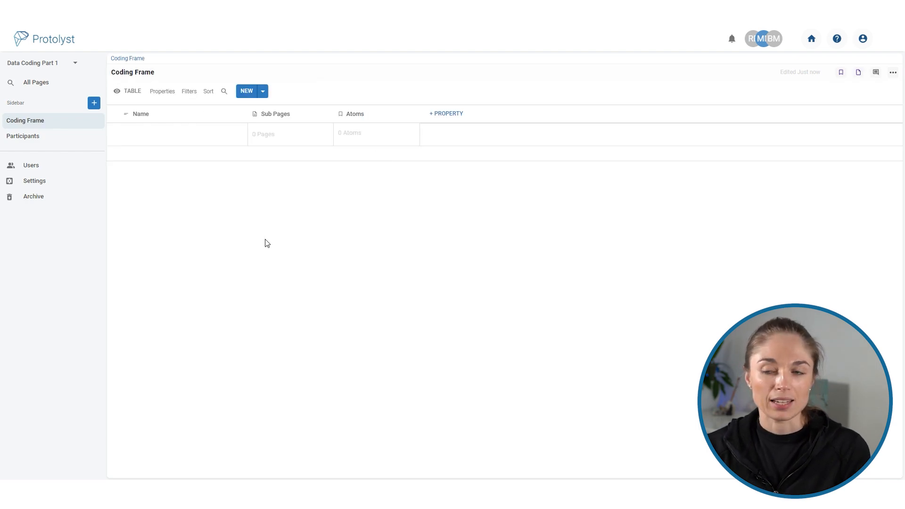
Permanently delete the Sub Pages property from the Coding Frame table.
left_click(293, 120)
left_click(305, 216)
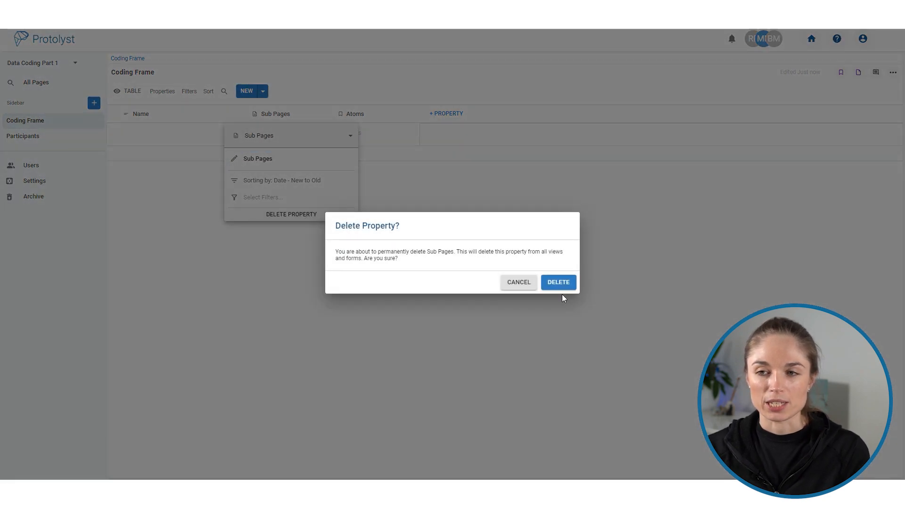
left_click(561, 283)
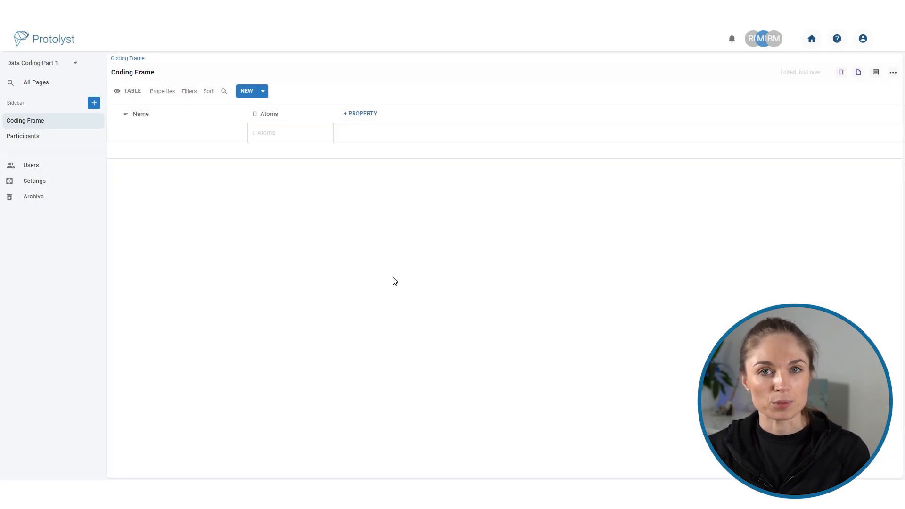
Open the Participants table in split screen beside Coding Frame and open Participant 01 Transcript there.
left_click(55, 136)
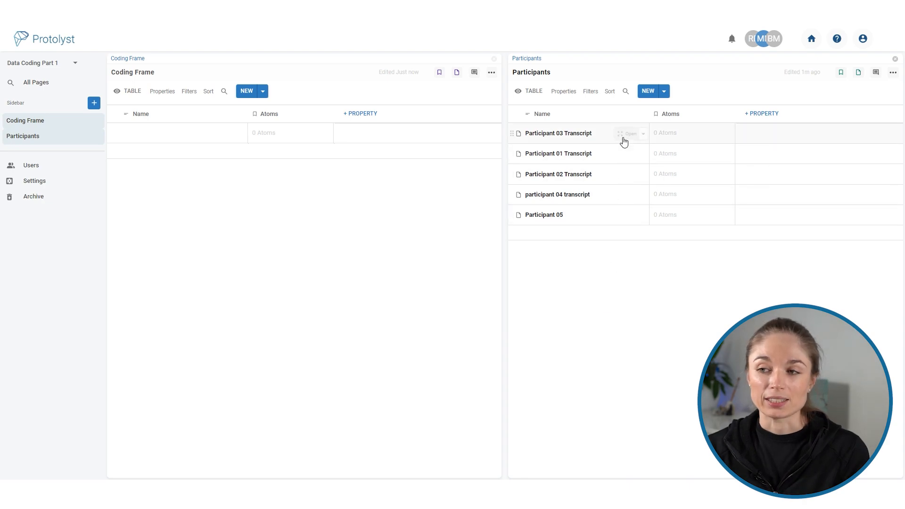
left_click(629, 154)
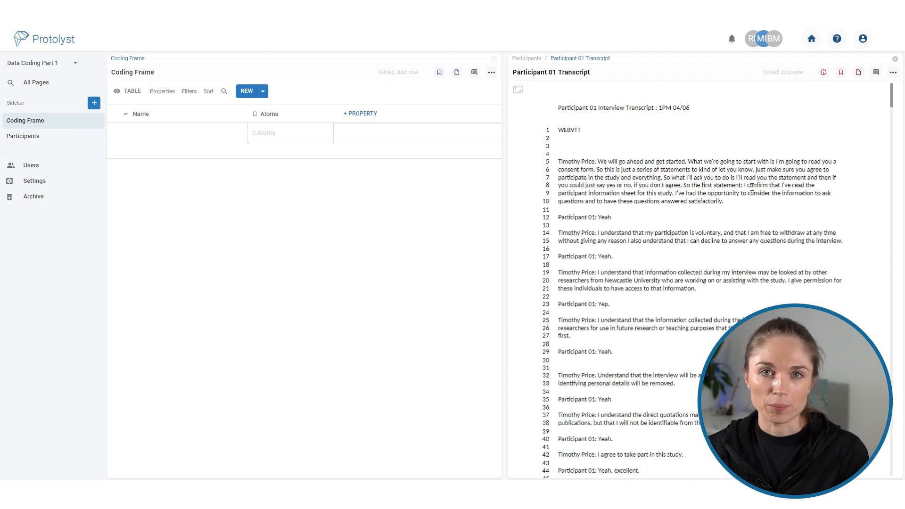
Capture "a lot of people probably think they have the flu when they just have got a bad cold" as an atom in Coding Frame's empty row.
scroll(639, 269, "down", 10)
scroll(670, 292, "down", 15)
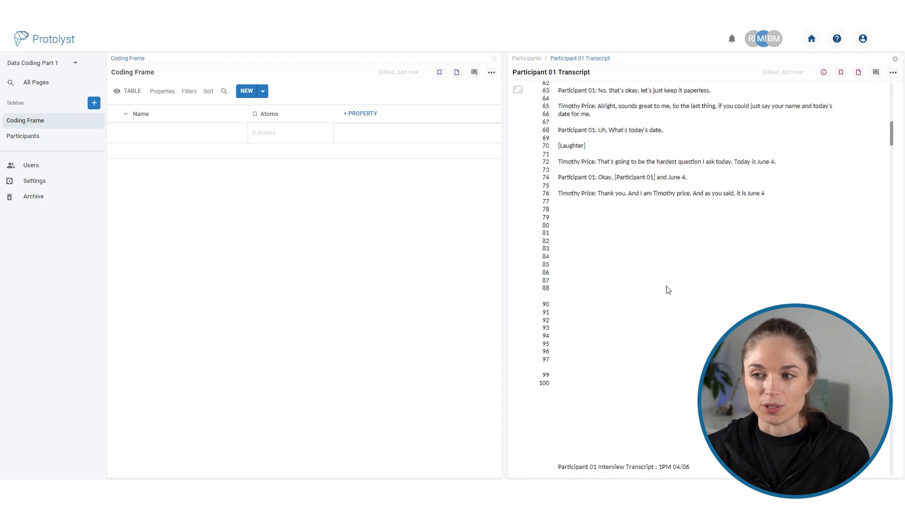
scroll(674, 292, "down", 10)
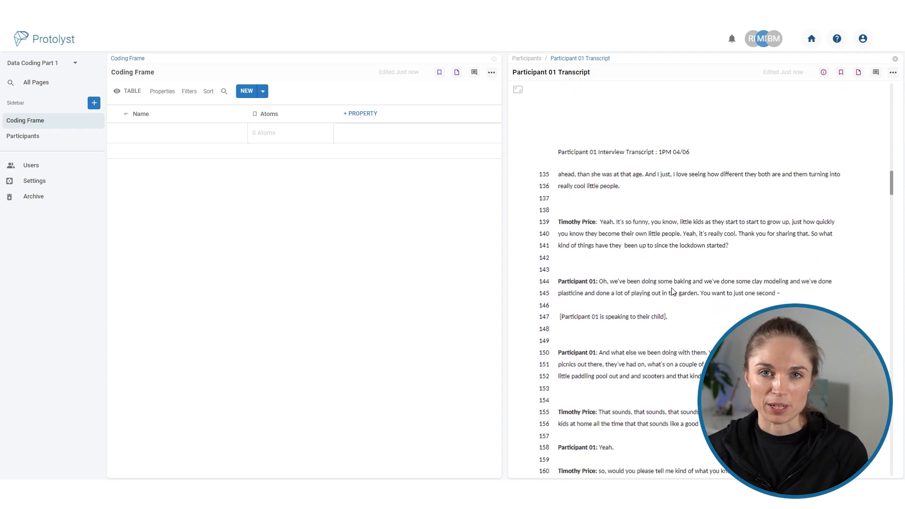
scroll(679, 291, "up", 3)
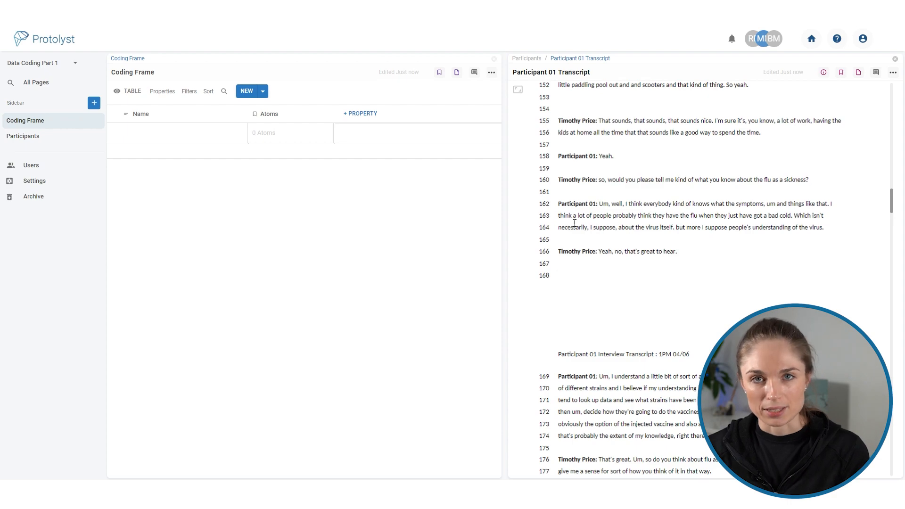
left_click_drag(574, 220, 792, 220)
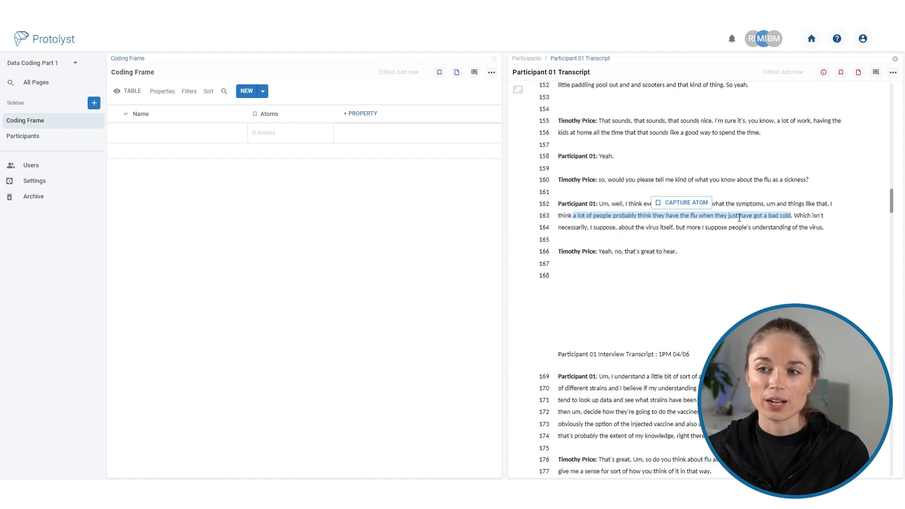
left_click_drag(739, 218, 264, 134)
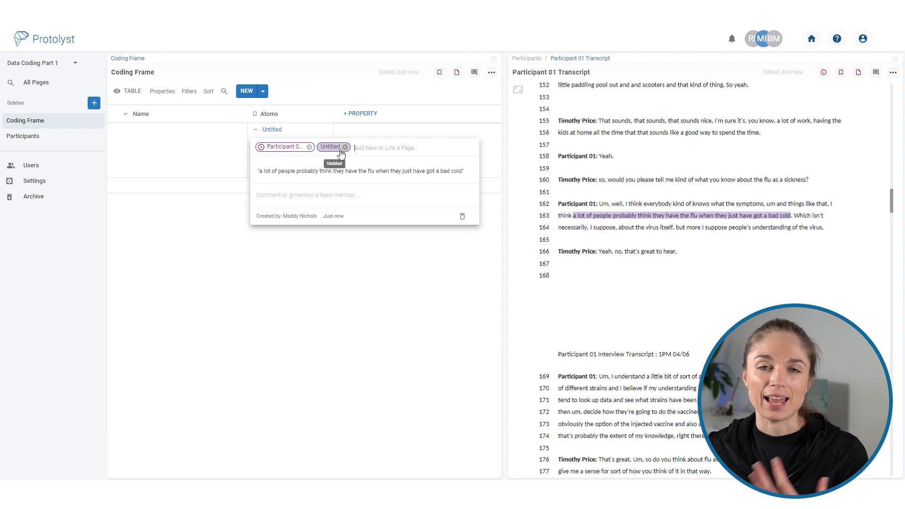
Name the row containing the captured bad-cold quote Misdiagnosis.
left_click(156, 144)
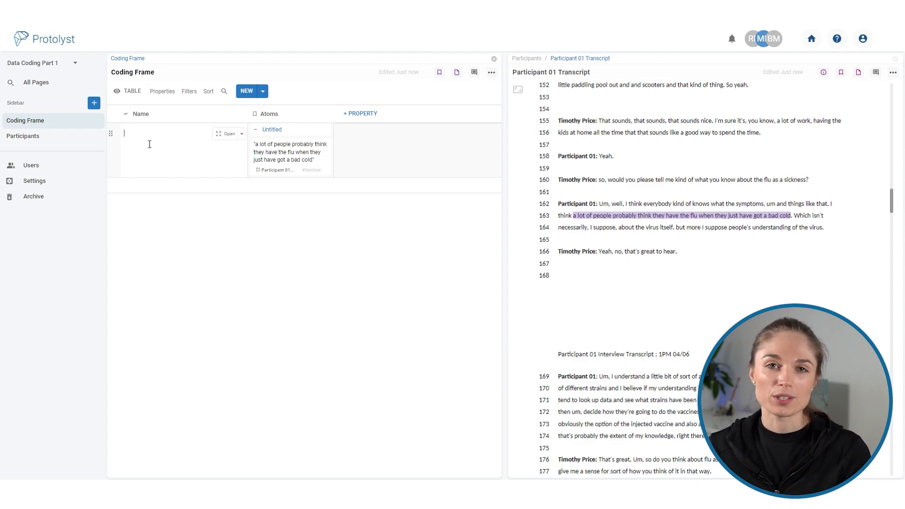
type("Mis")
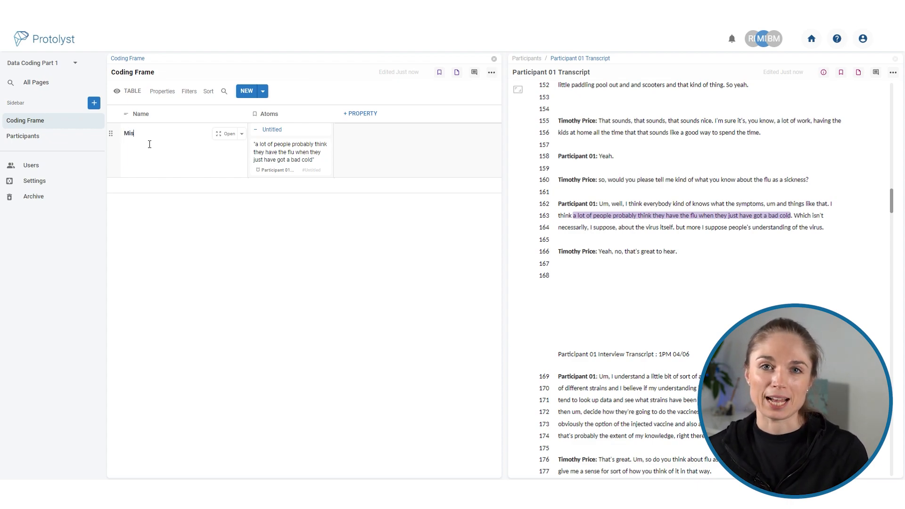
type("diagnosis")
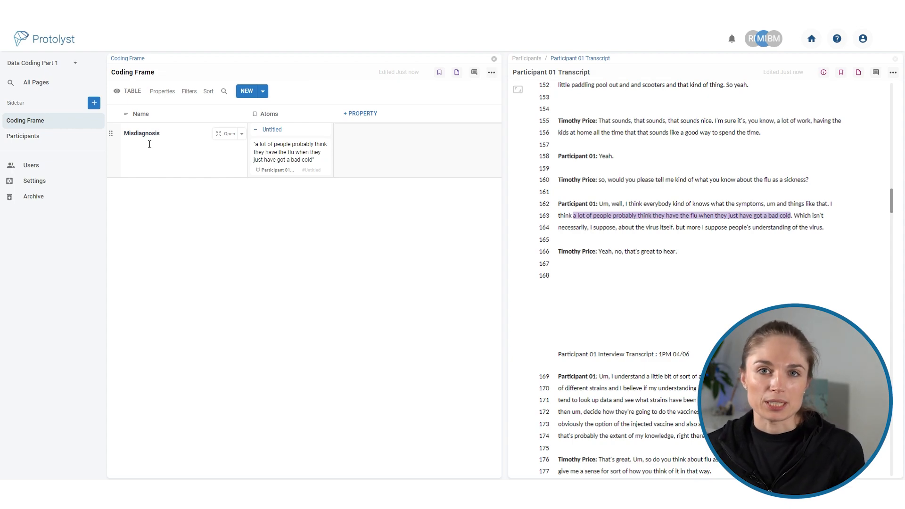
Rename the Name column of the Coding Frame table to Code.
left_click(157, 116)
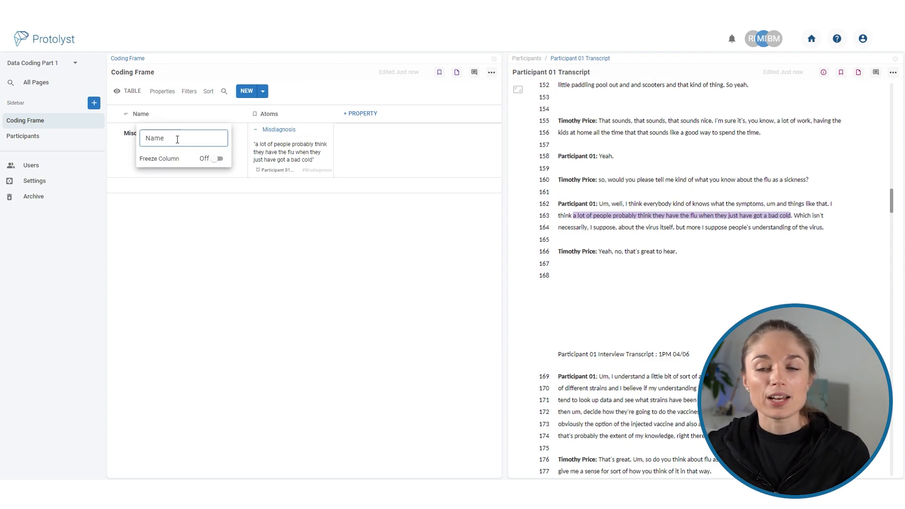
double_click(147, 141)
type("Code")
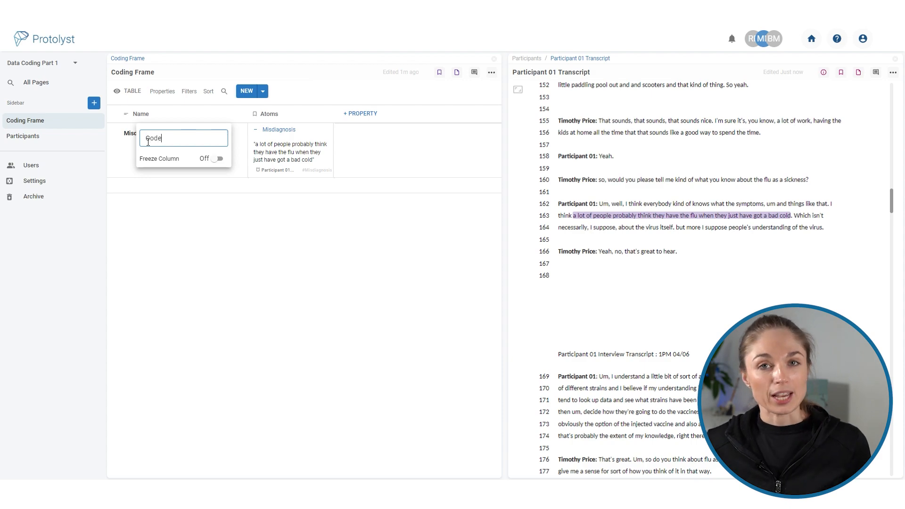
left_click(238, 225)
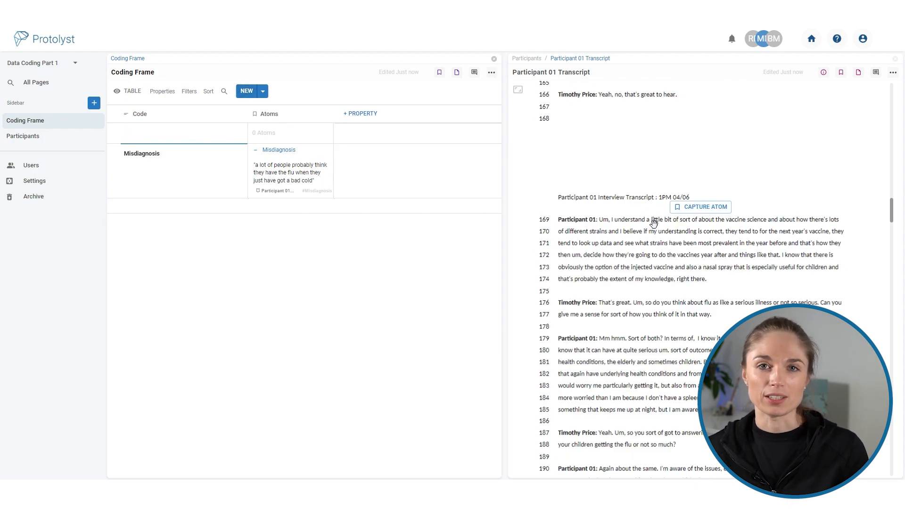
Capture transcript lines 169–172, from "a little bit of sort of about the vaccine science" to "things like that", as an atom in the empty row.
left_click_drag(647, 220, 781, 256)
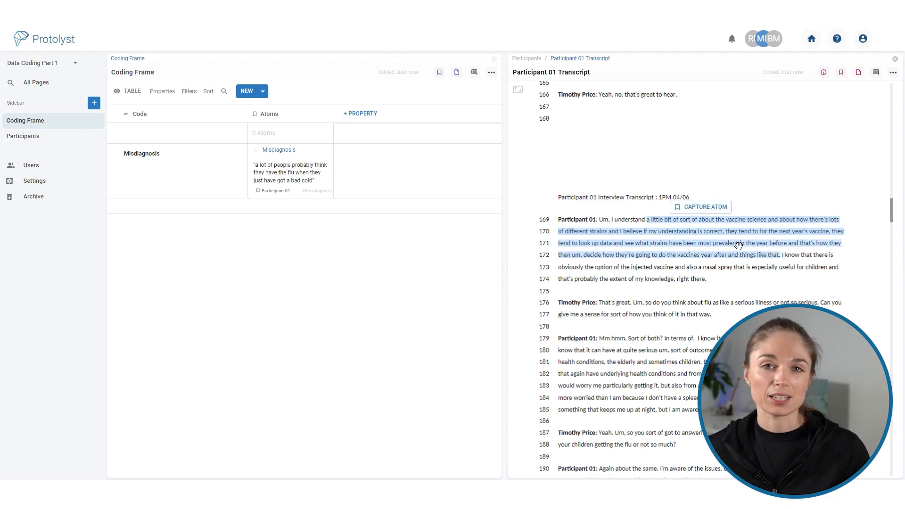
left_click_drag(730, 234, 274, 129)
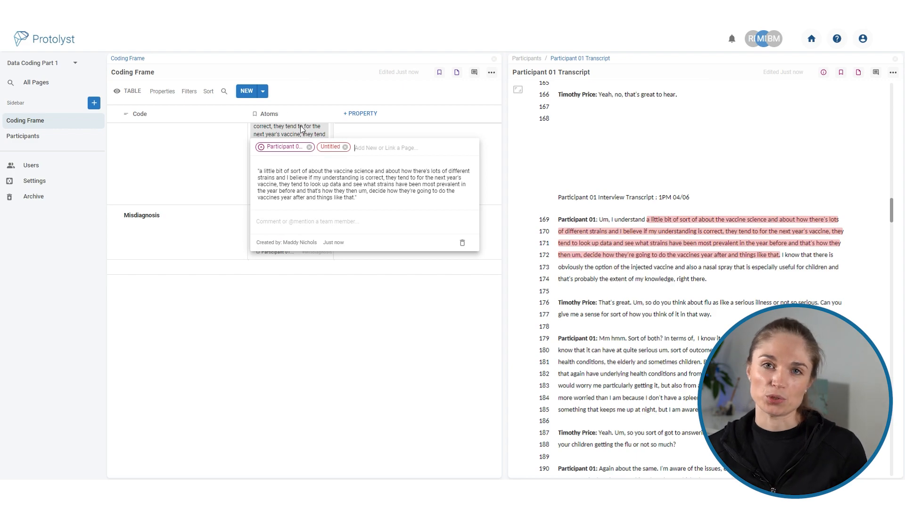
Name the row containing the vaccine science quote "vaccine development".
left_click(188, 147)
left_click(194, 141)
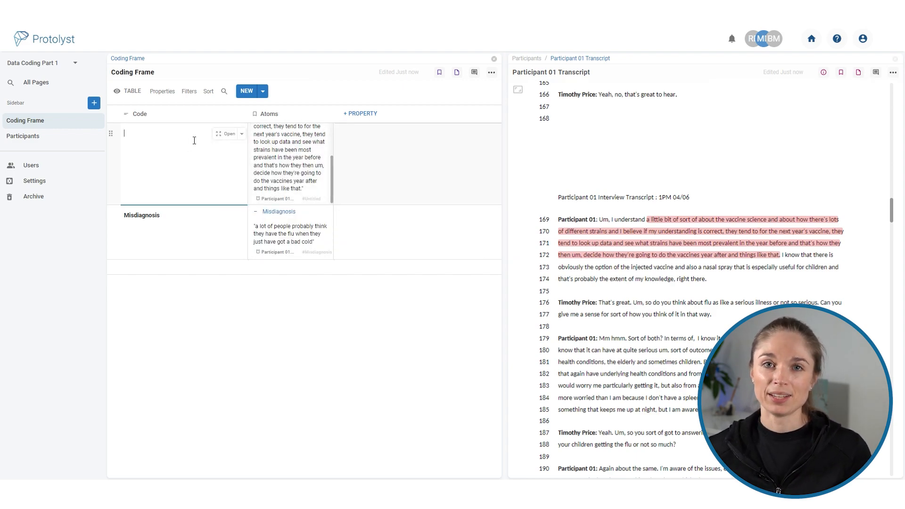
type("vaccine deve")
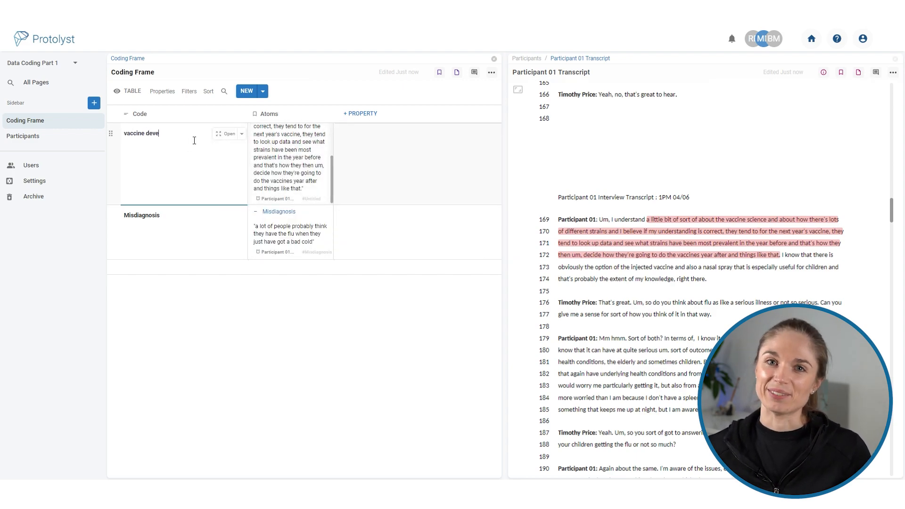
type("lopment")
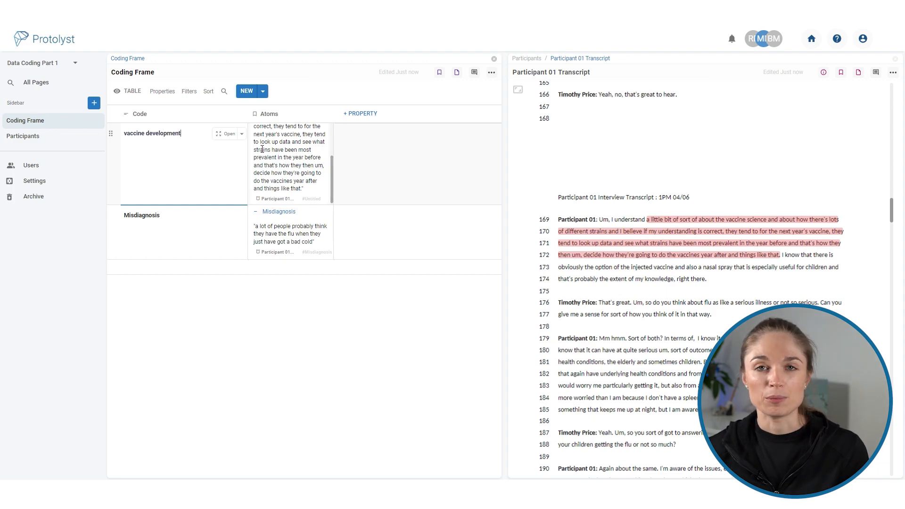
Widen the Atoms column of the Coding Frame table and check the pages linked to the bad-cold atom.
left_click_drag(333, 114, 409, 118)
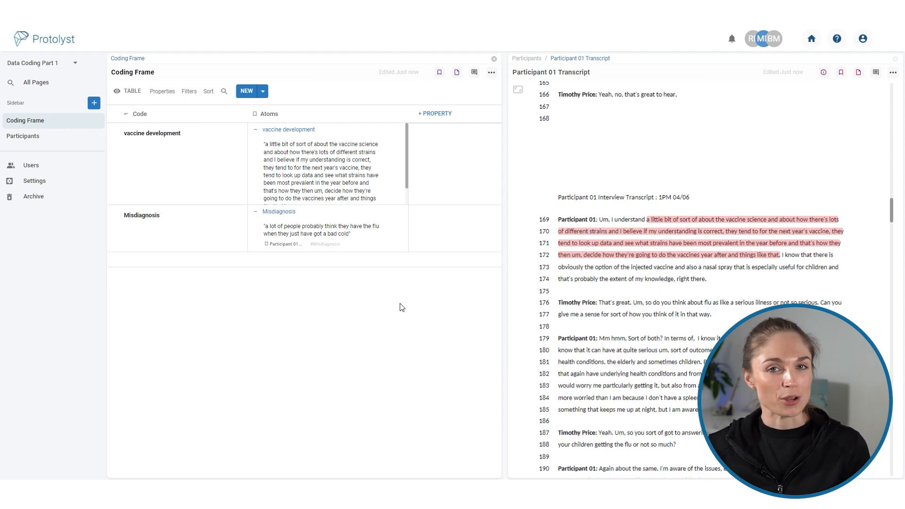
left_click(335, 235)
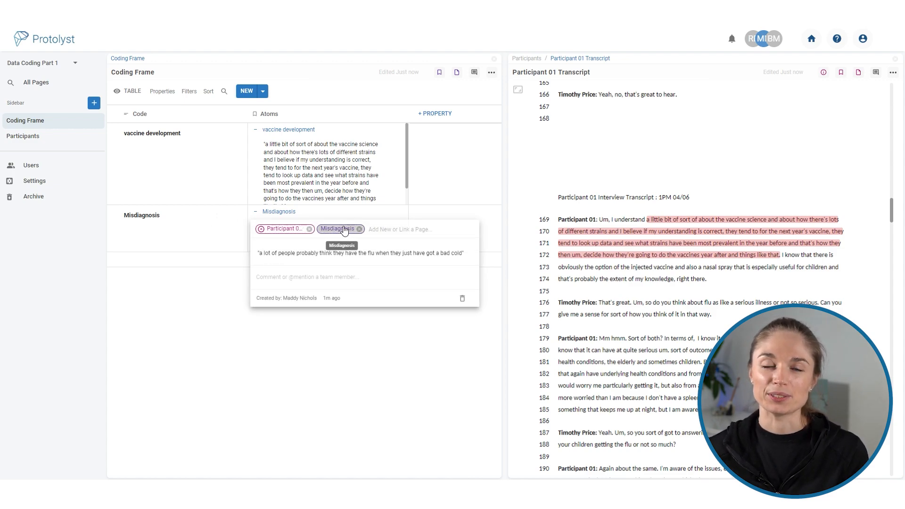
left_click(348, 346)
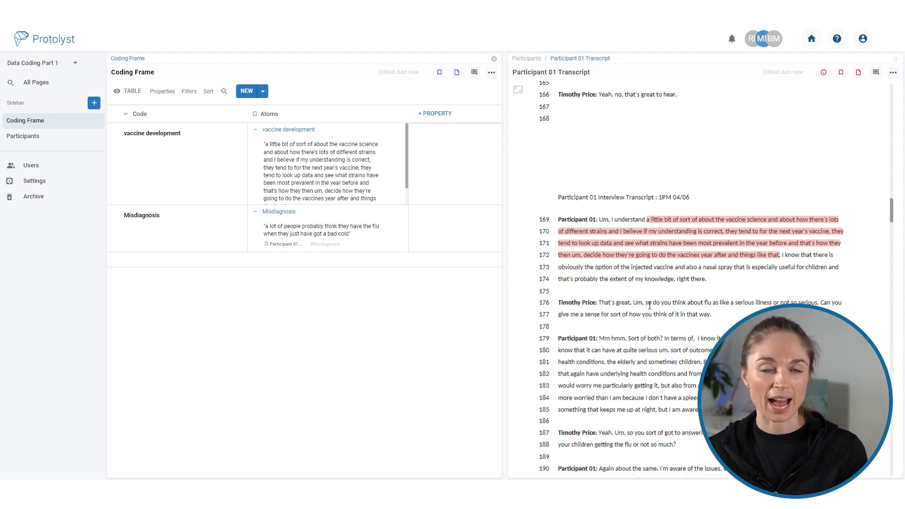
Add a Coding Frame row and capture "option of the injected vaccine and also a nasal spray" from transcript line 173 as its atom.
scroll(681, 295, "down", 3)
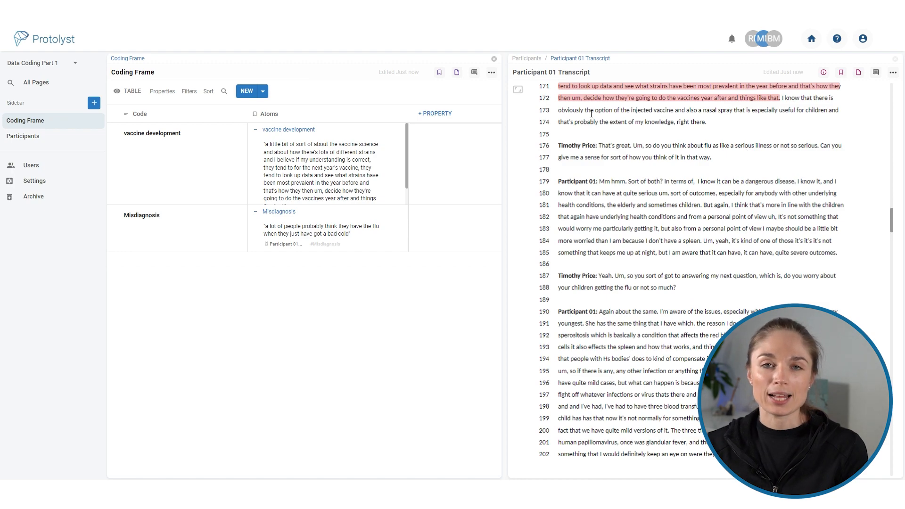
left_click(252, 91)
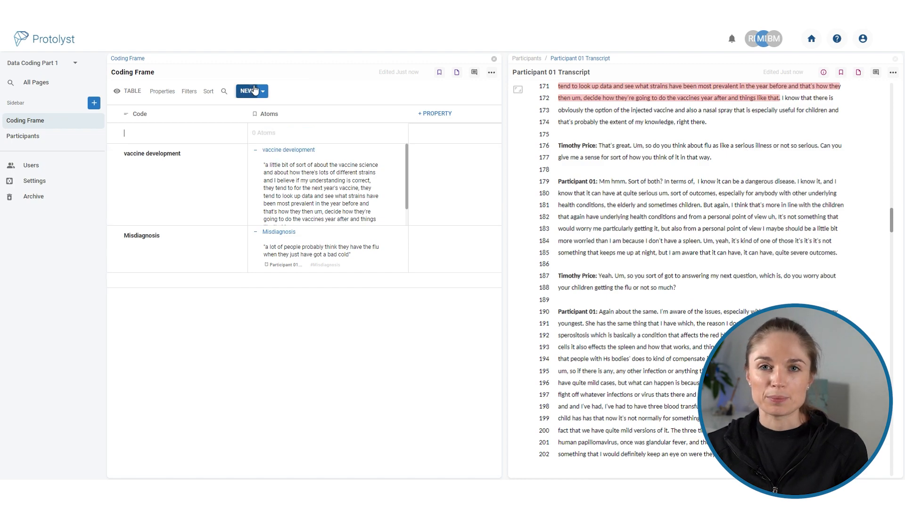
left_click(601, 113)
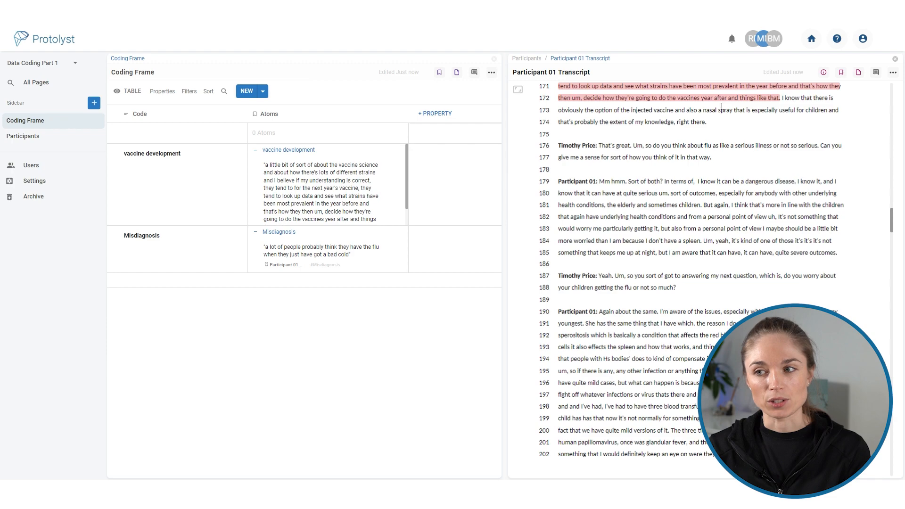
mouse_move(601, 116)
left_mouse_down()
mouse_move(756, 113)
mouse_move(738, 120)
left_mouse_up()
left_click_drag(679, 116, 296, 137)
Name the row containing the nasal spray quote "vaccine types" and check the pages linked to its atom.
left_click(191, 136)
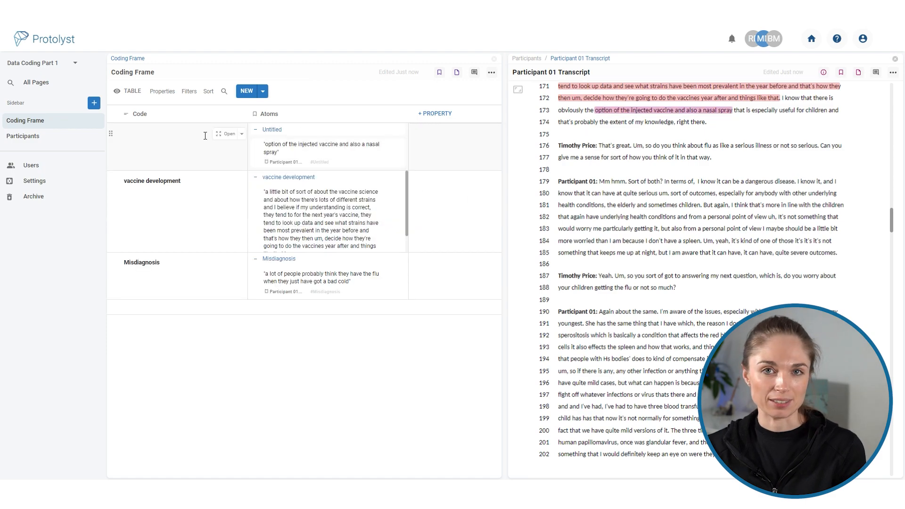
left_click(202, 135)
type("vaccine types")
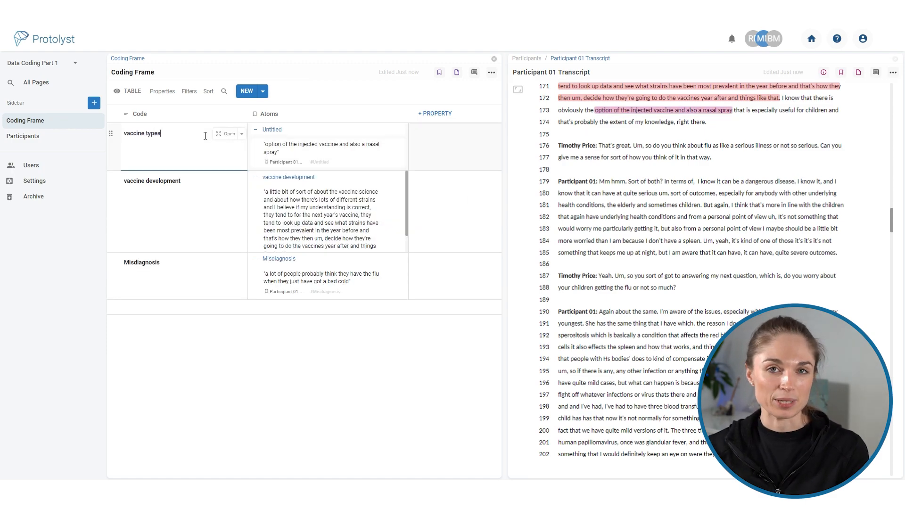
left_click(302, 150)
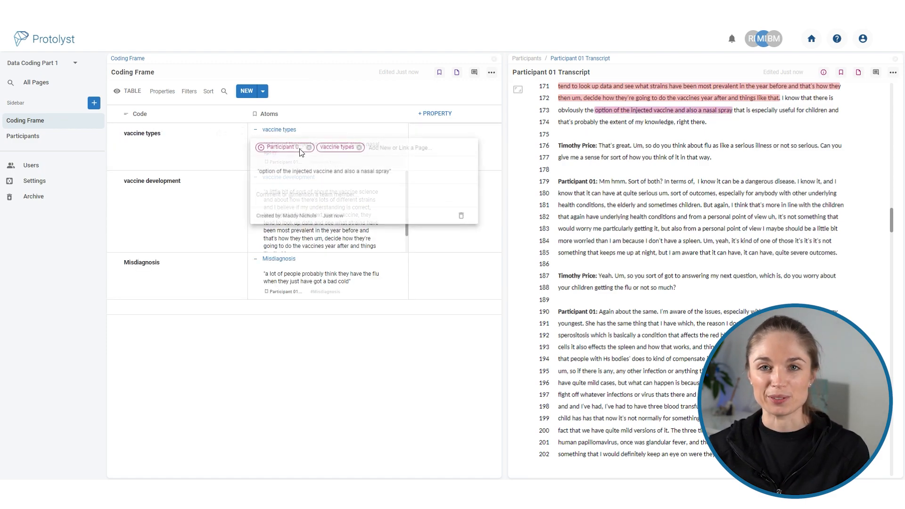
left_click(385, 343)
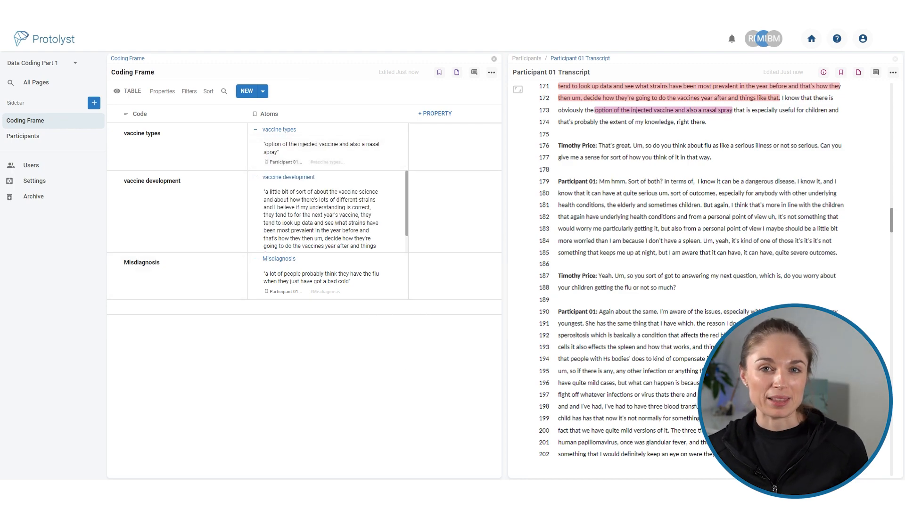
Add a Coding Frame row and capture transcript lines 179–181, from "know it can be a dangerous disease" to "sometimes children", as its atom.
left_click(244, 91)
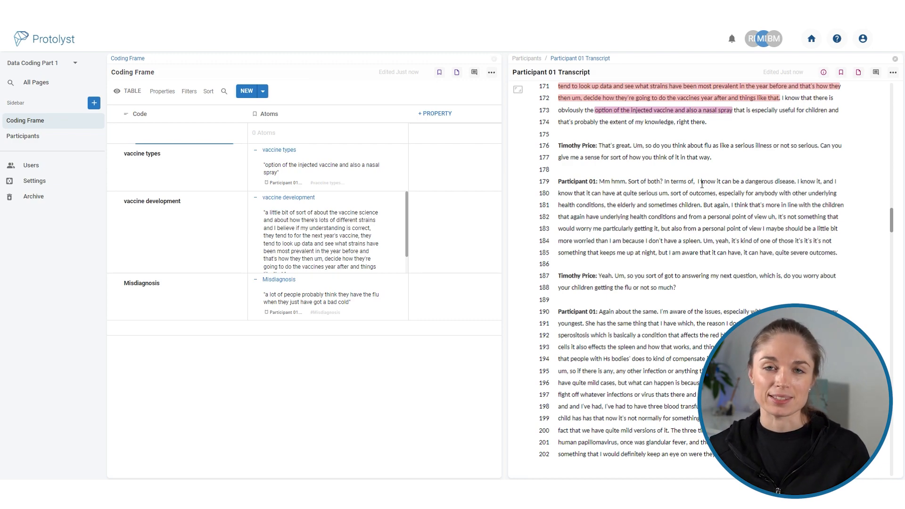
left_click_drag(697, 182, 711, 214)
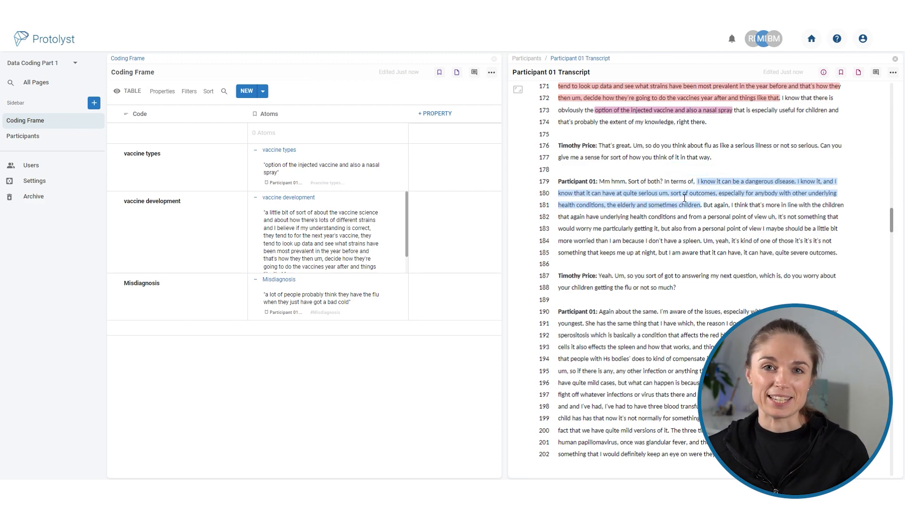
left_click(276, 140)
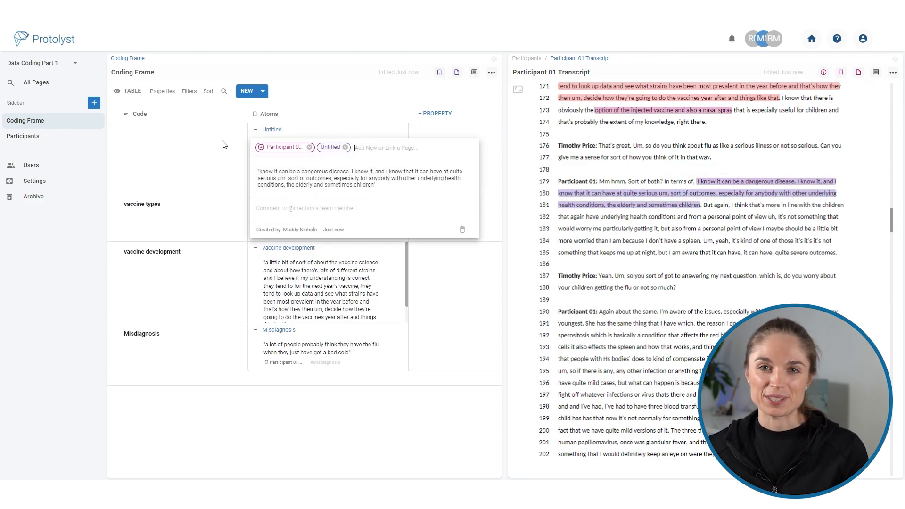
Name the row containing the dangerous disease quote "concern".
left_click(191, 143)
left_click(189, 143)
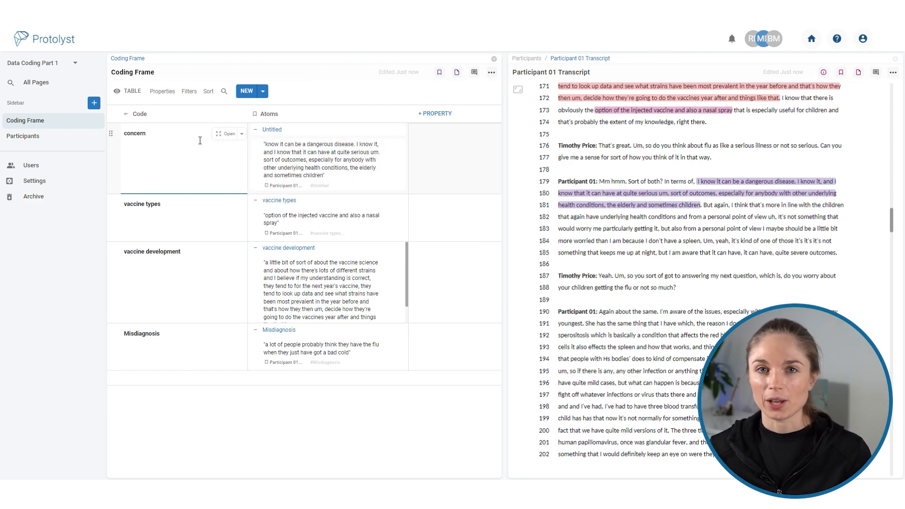
type("concern")
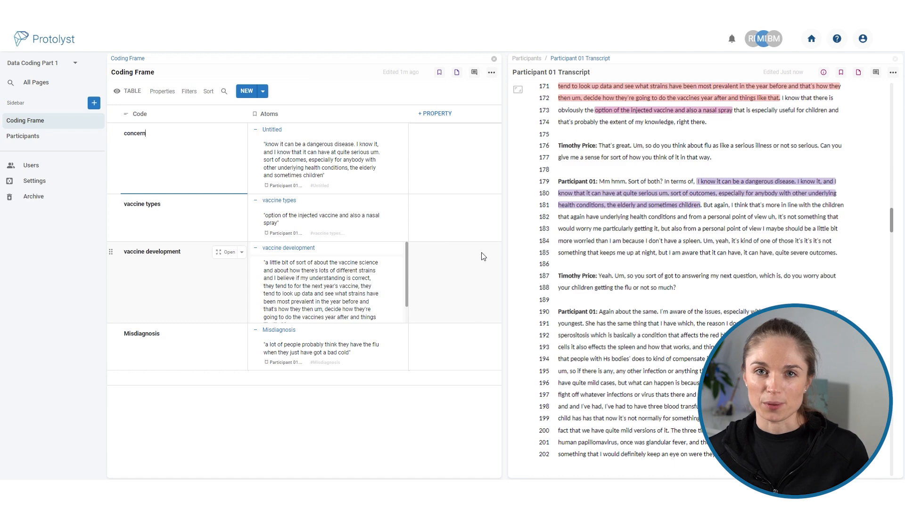
Capture "more in line with the children … personal point of view" and "It's not something that would worry me particularly getting it," as atoms under concern.
left_click_drag(768, 206, 310, 182)
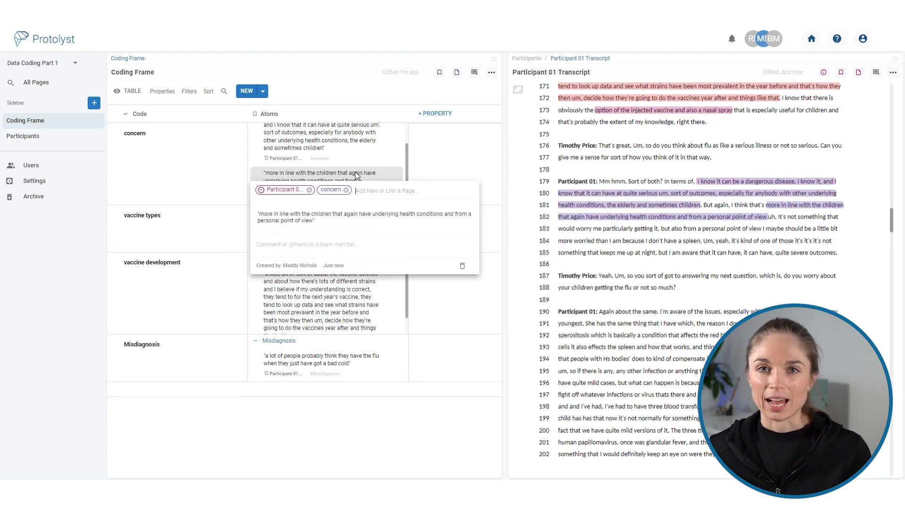
left_click(764, 242)
left_click_drag(779, 218, 311, 168)
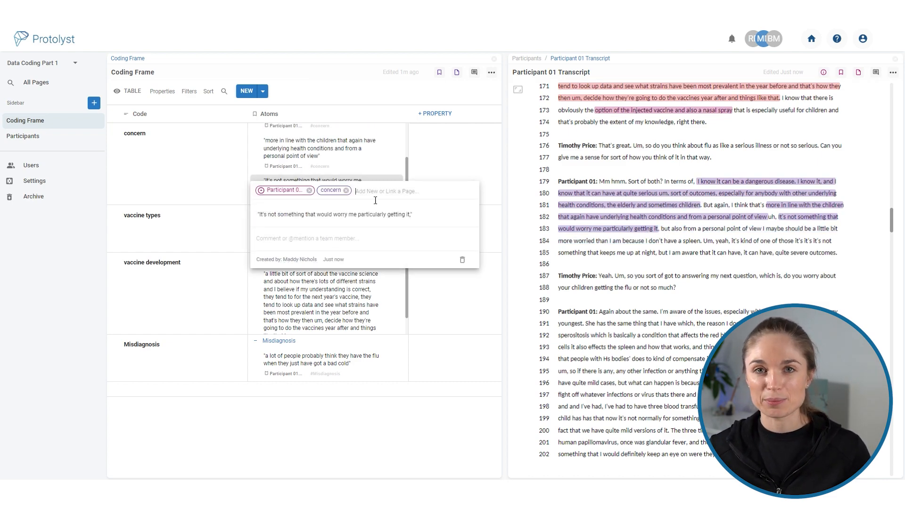
left_click(376, 441)
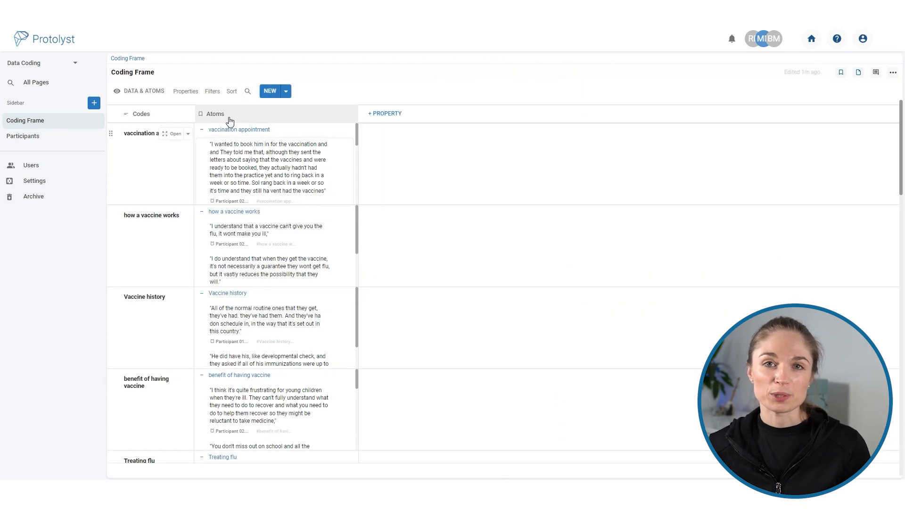
Widen the Codes column in the Data Coding project's Coding Frame and review the atoms under vaccination appointment and how a vaccine works.
left_click_drag(201, 117, 255, 116)
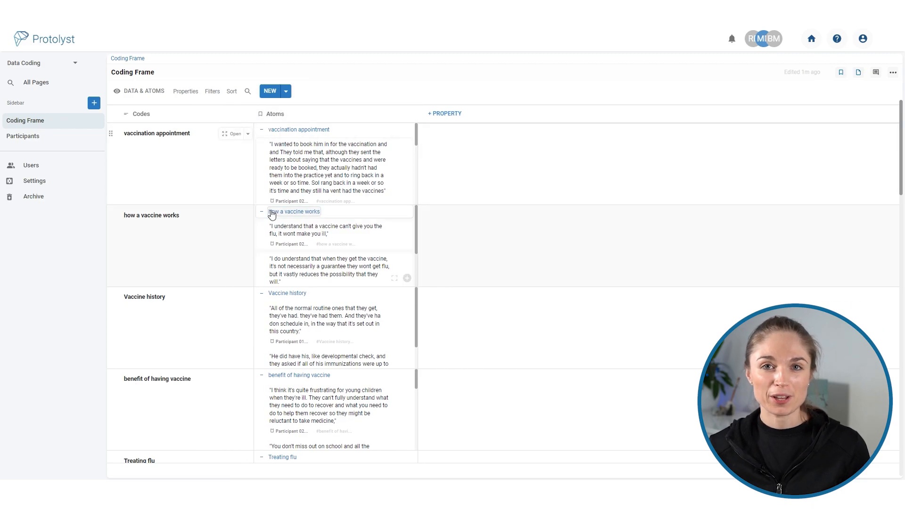
scroll(232, 306, "down", 20)
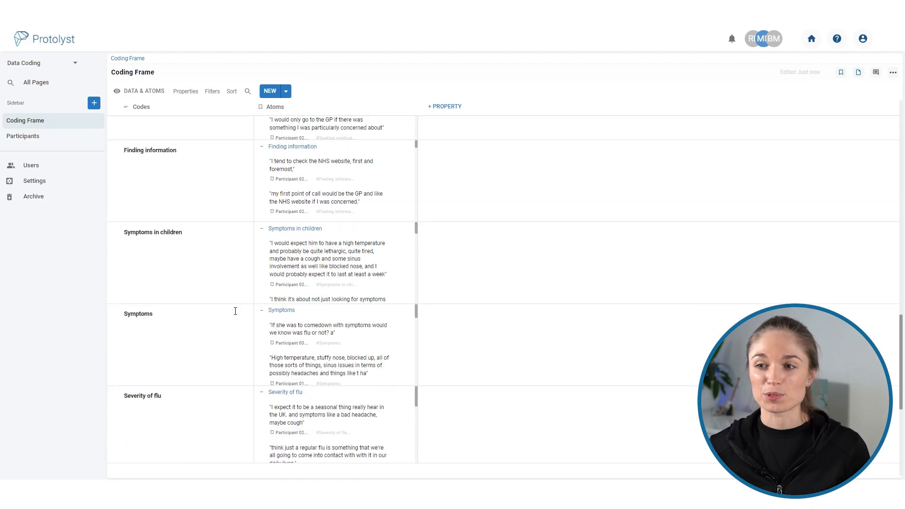
scroll(235, 312, "up", 20)
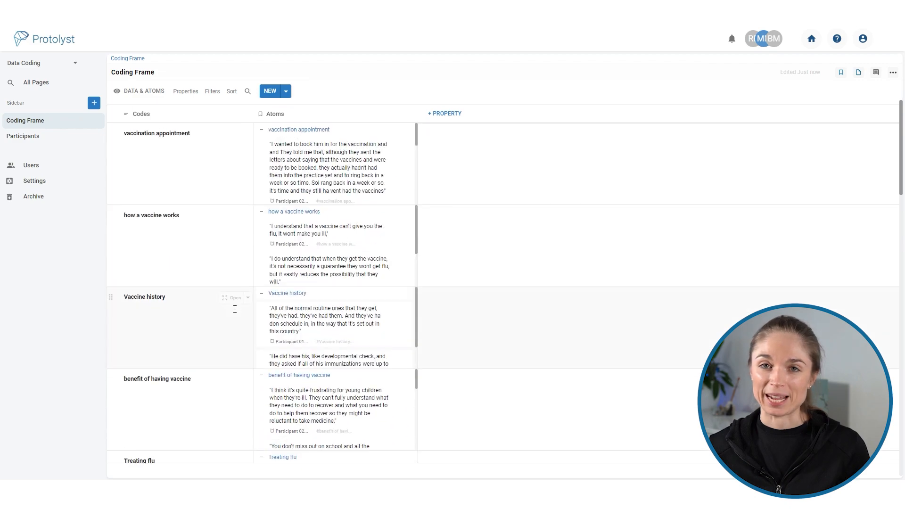
scroll(388, 169, "down", 3)
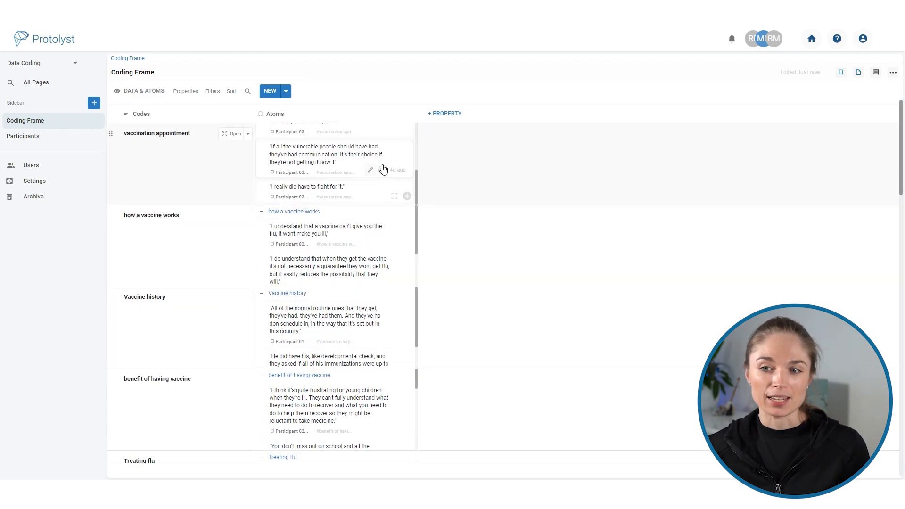
scroll(384, 175, "up", 3)
scroll(380, 244, "down", 2)
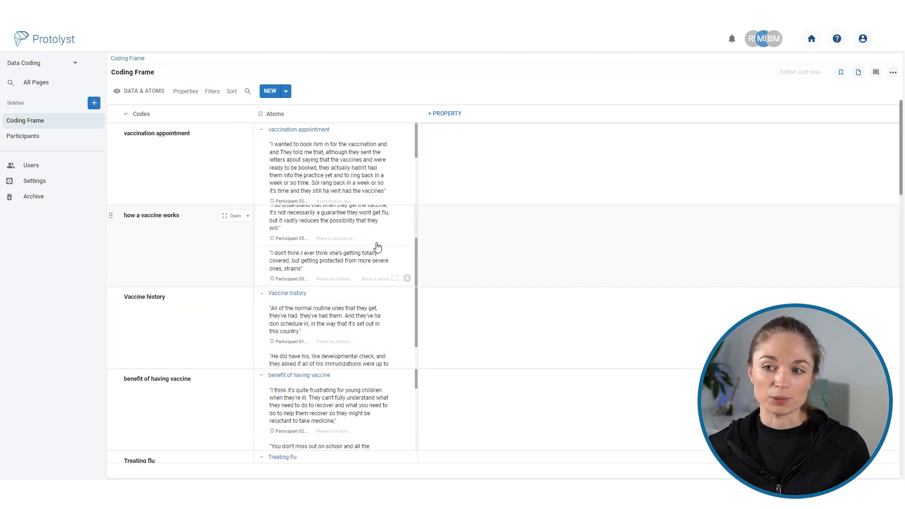
scroll(377, 246, "up", 2)
Review the remaining codes and their captured quotes throughout the Coding Frame table.
scroll(528, 265, "down", 6)
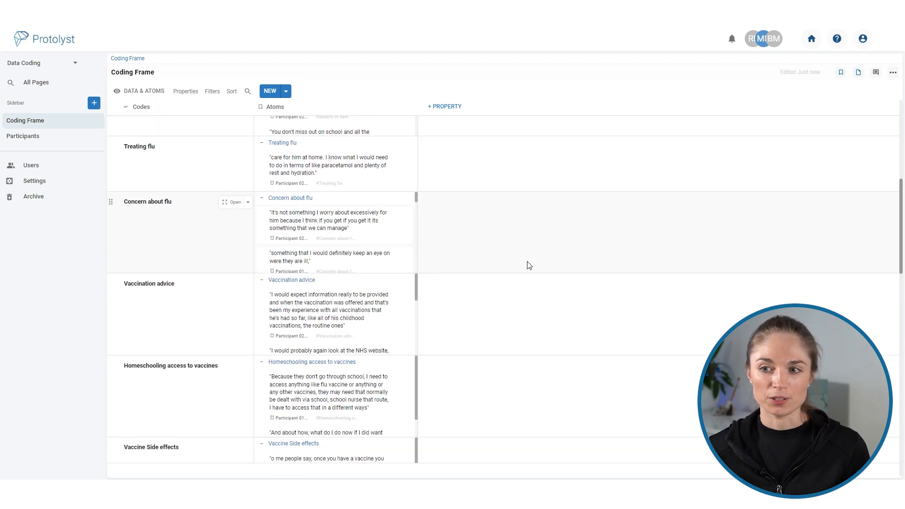
scroll(343, 245, "down", 2)
scroll(343, 244, "down", 2)
scroll(542, 348, "down", 3)
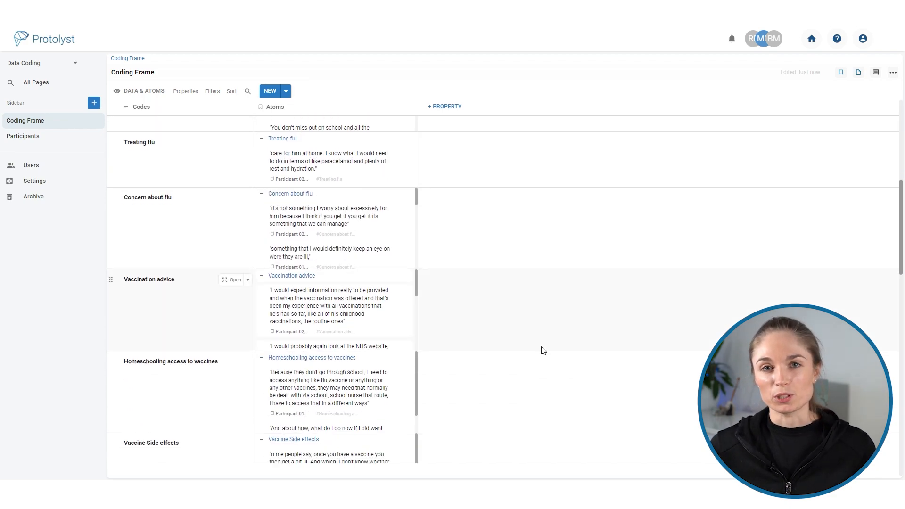
scroll(343, 338, "down", 2)
scroll(343, 338, "up", 2)
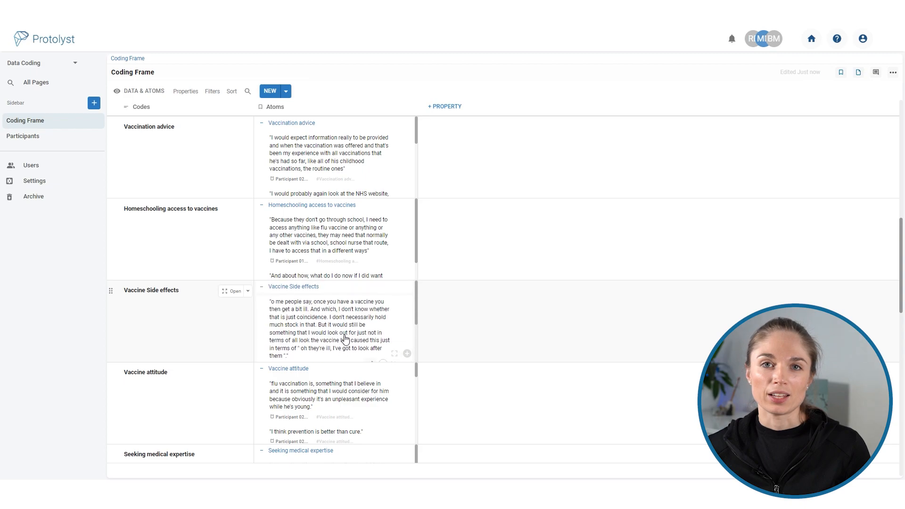
scroll(365, 396, "down", 1)
scroll(501, 388, "down", 5)
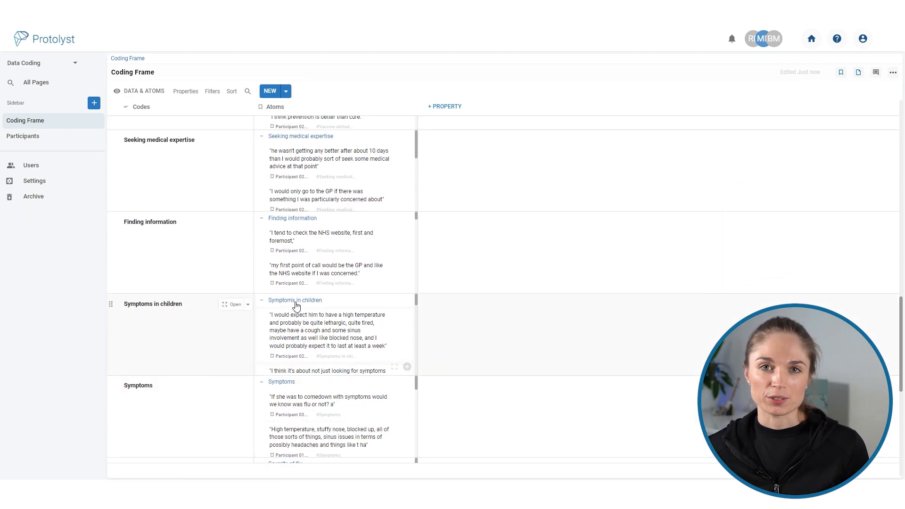
scroll(321, 268, "down", 1)
scroll(321, 268, "down", 1)
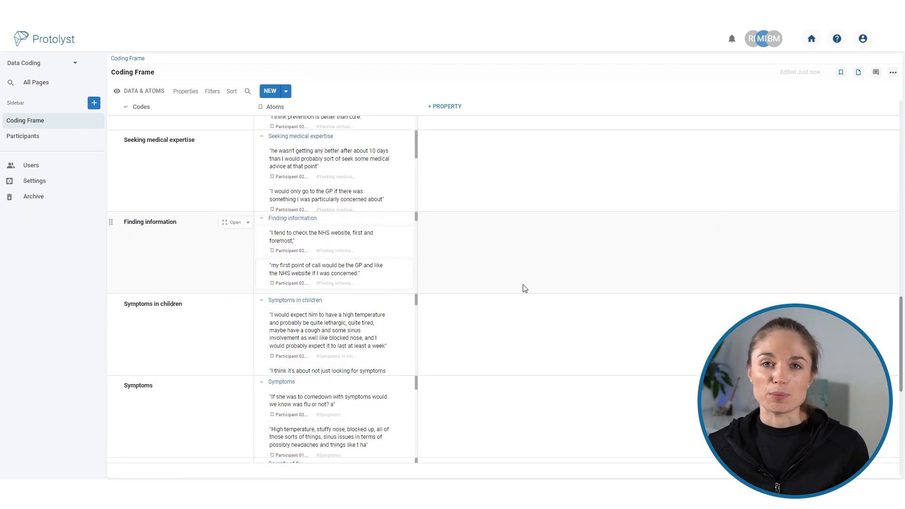
scroll(522, 287, "up", 10)
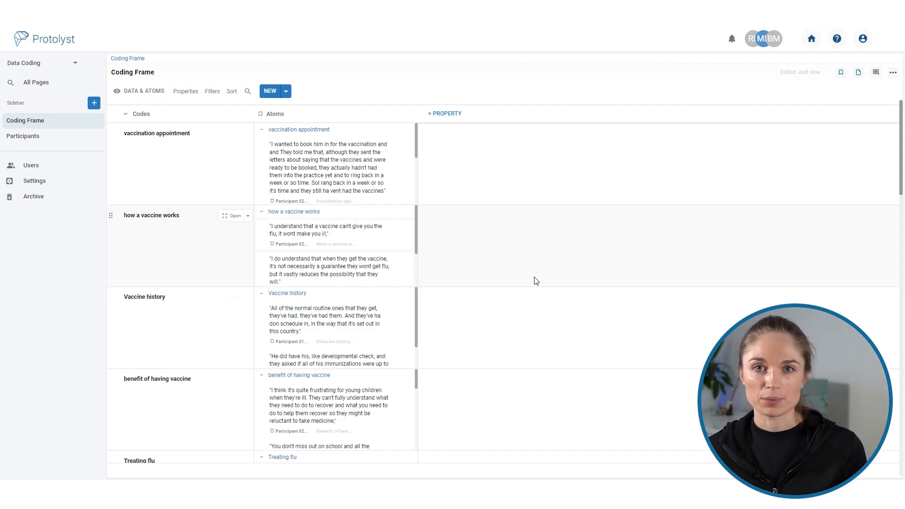
Create a new table page in the Data Coding project and title it Themes.
left_click(94, 102)
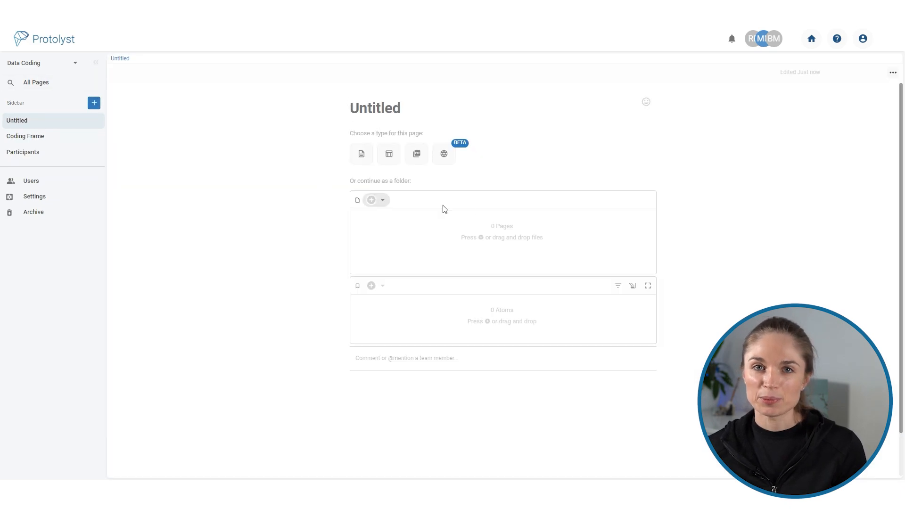
left_click(389, 154)
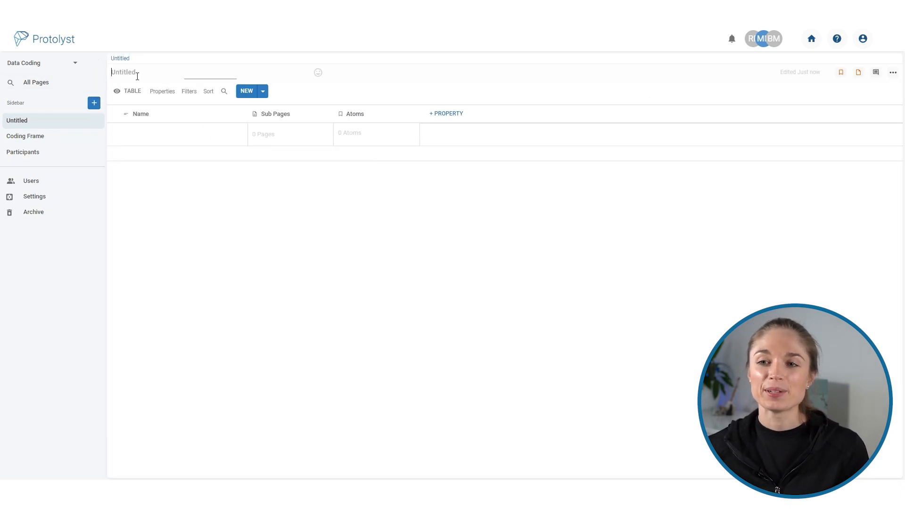
type("Themes")
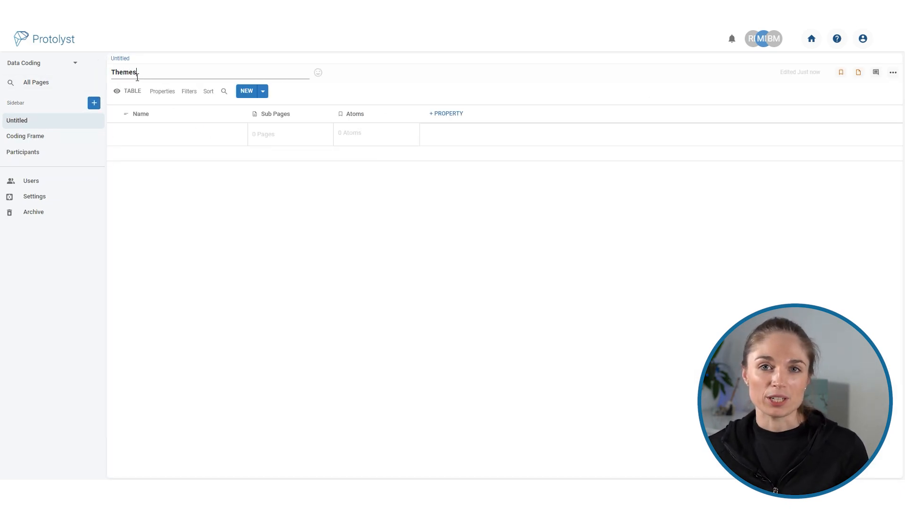
Rename the Name column of the Themes table to Themes.
left_click(158, 114)
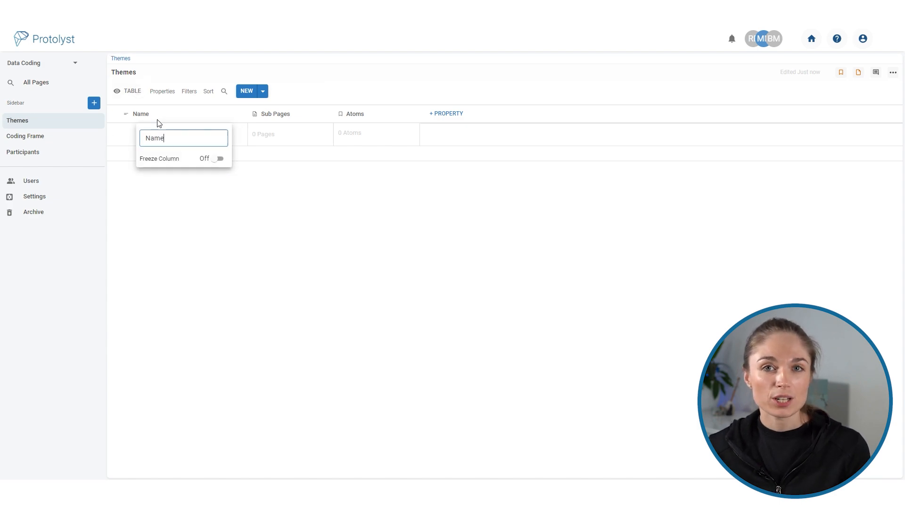
double_click(183, 140)
type("Themes")
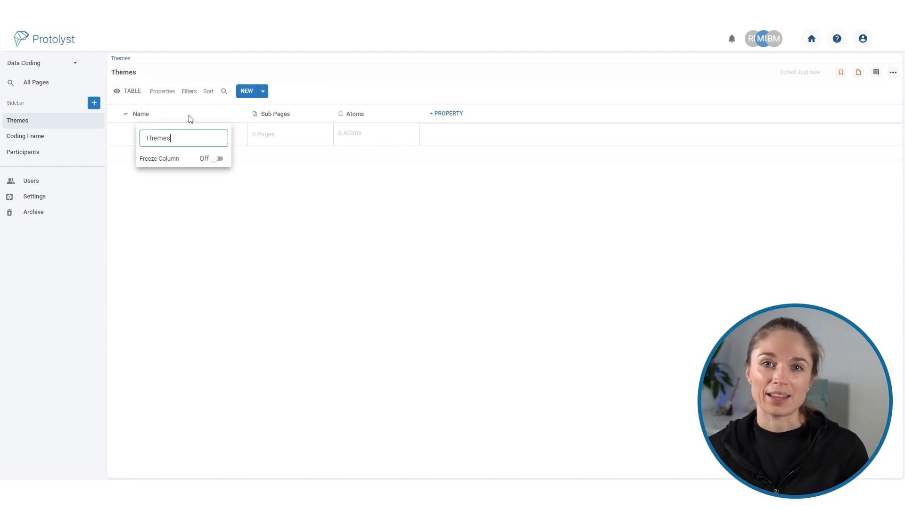
left_click(226, 229)
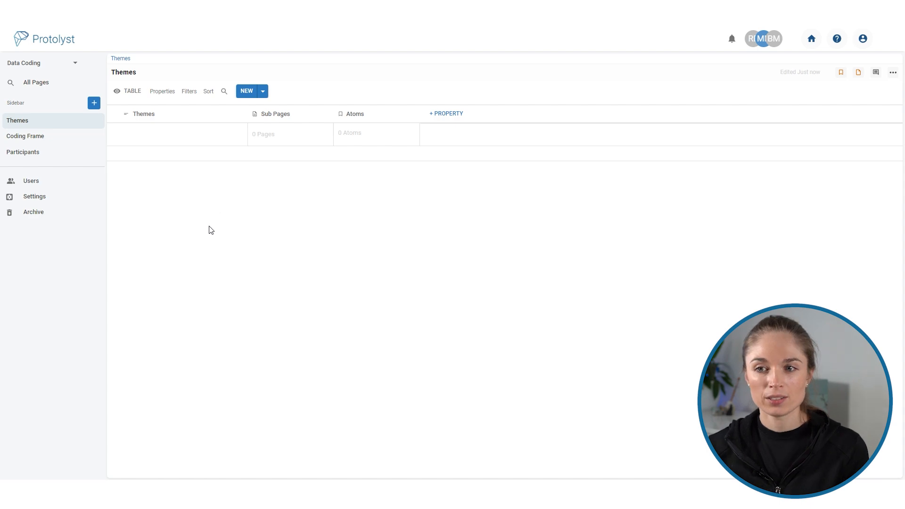
Change the Sub Pages column of the Themes table to a Text property and rename it Description.
left_click(310, 124)
left_click(333, 137)
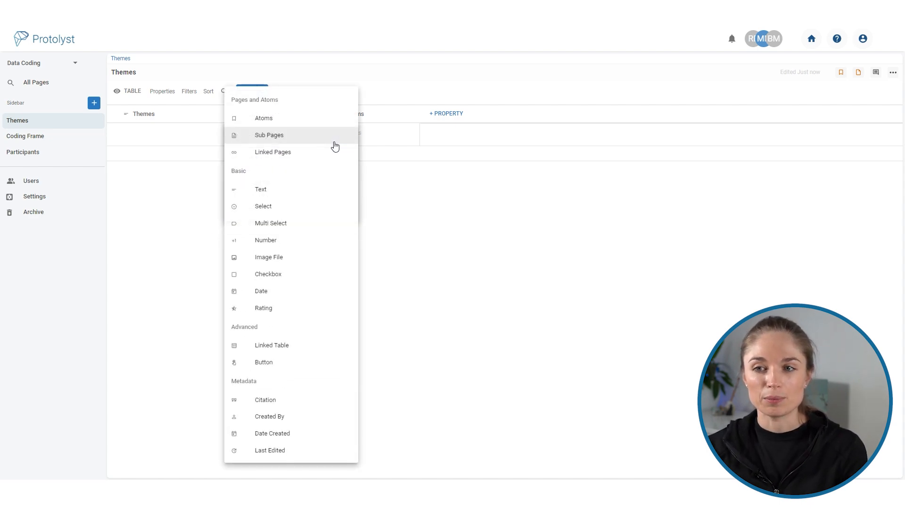
left_click(278, 189)
triple_click(291, 159)
type("Description")
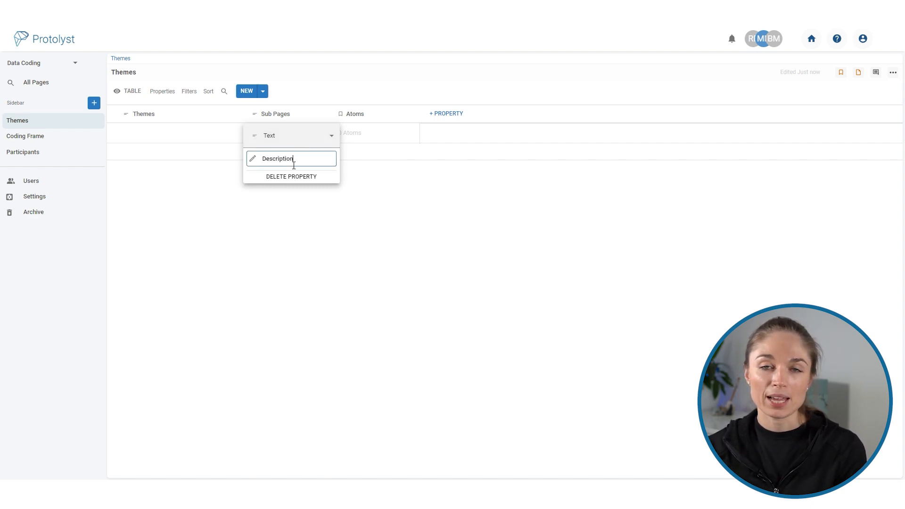
left_click(313, 235)
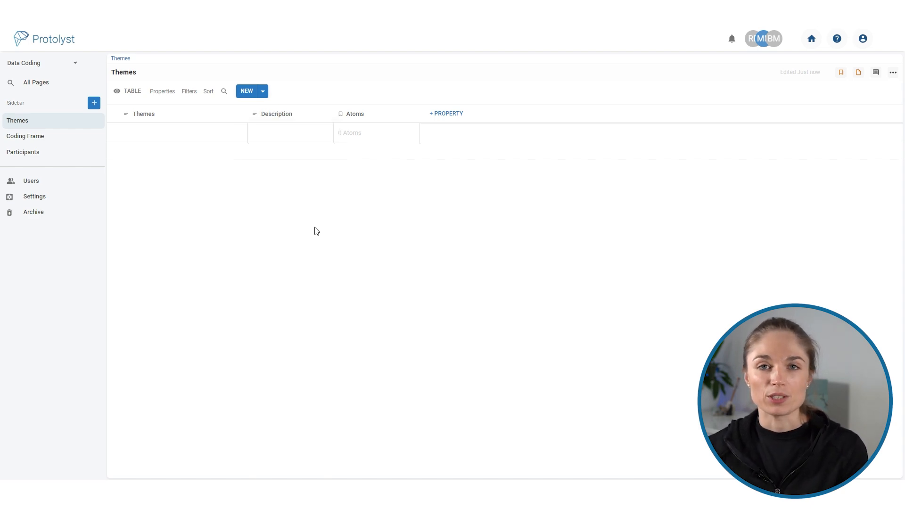
Enter the theme Flu Perceptions in the empty row with the description "What are parental perceptions of influenza?".
left_click(179, 141)
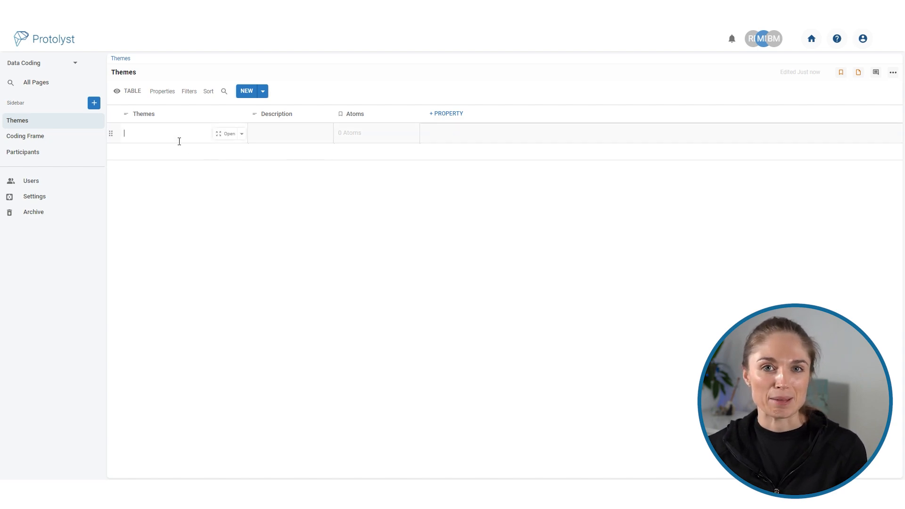
type("Flu Perceptions")
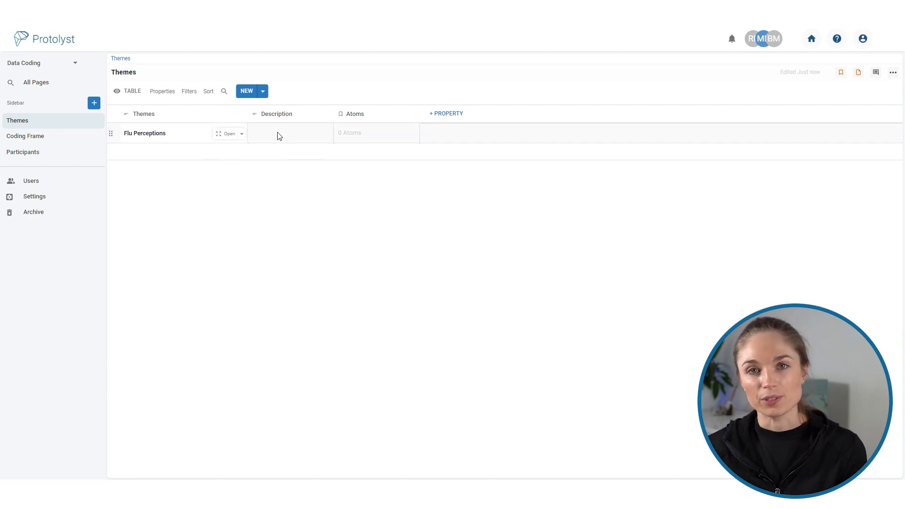
left_click(313, 140)
type("What are parental")
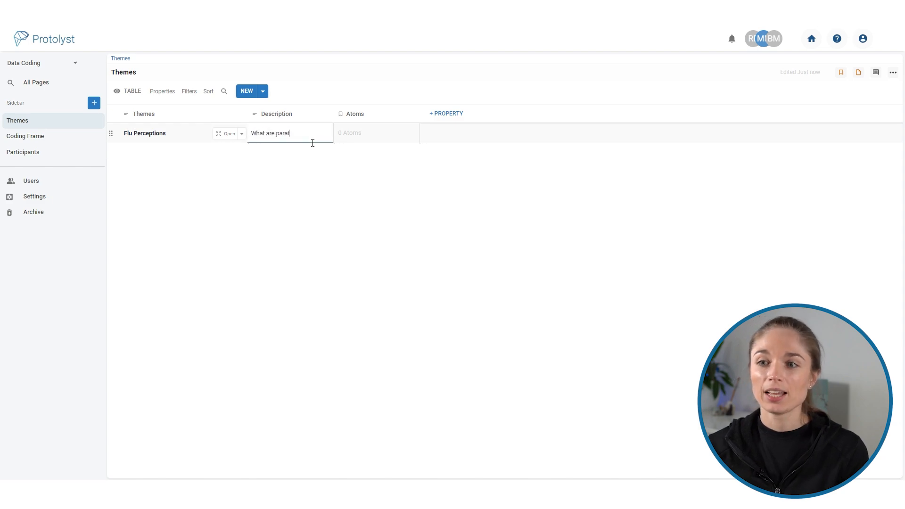
type(" perceptions of influenza?")
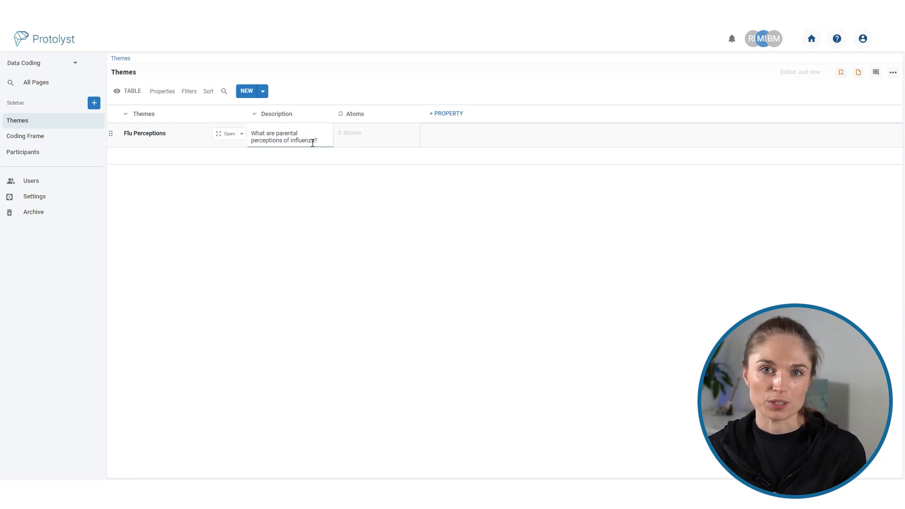
Add a new theme row named Vaccine Views with the description "What are their views on the vaccine?".
left_click(247, 91)
left_click(191, 137)
type("Vaccine Views")
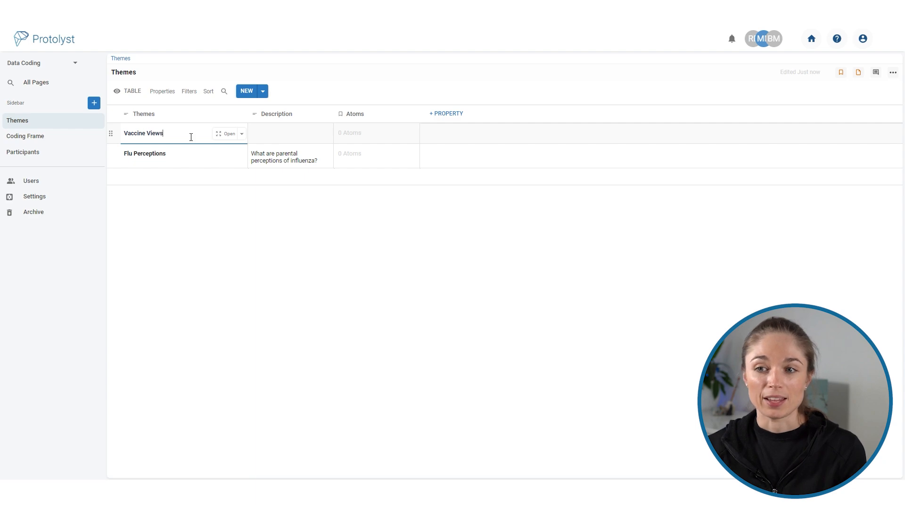
left_click(277, 143)
type("What are their veiews")
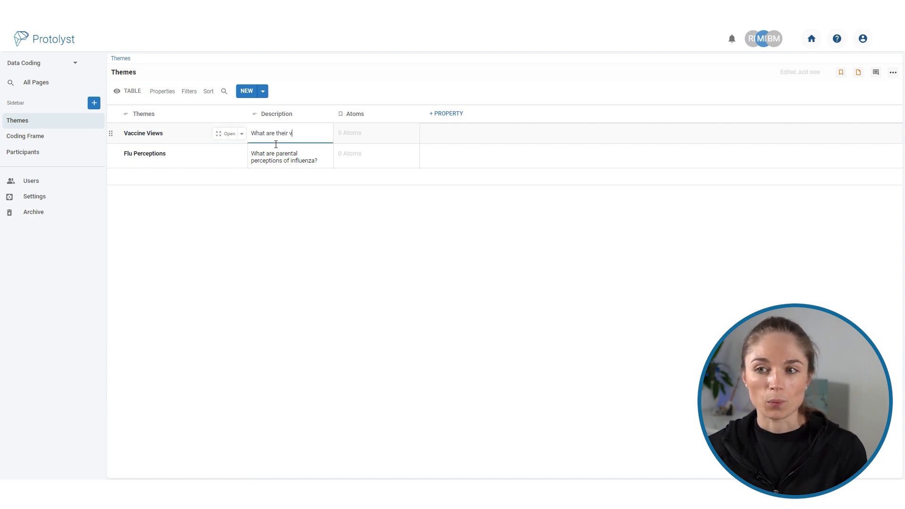
key("BackSpace")
key("BackSpace")
key("BackSpace")
key("BackSpace")
key("BackSpace")
type("iews on the vaccine?")
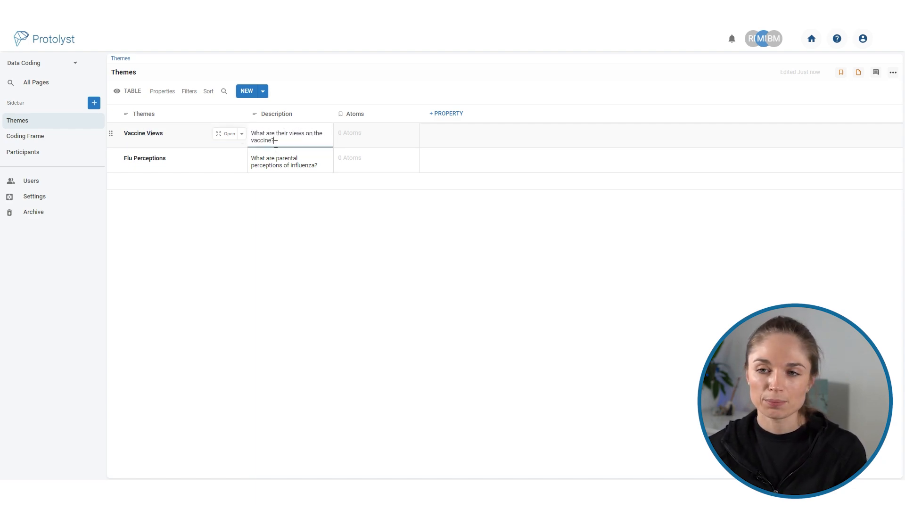
Add a theme named Vaccination Decision with the description "What's their decision making process for having their child vaccinated?".
left_click(249, 91)
type("Vaccinca")
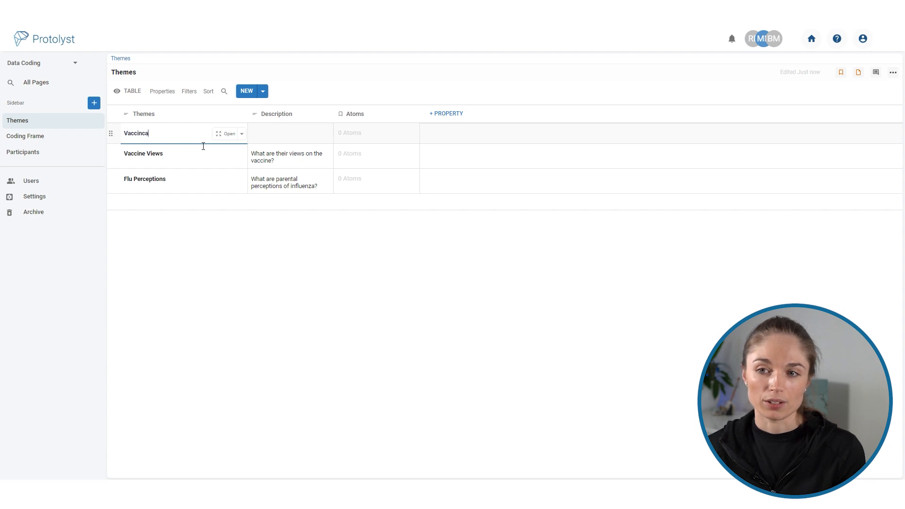
type("tion Dection Decision")
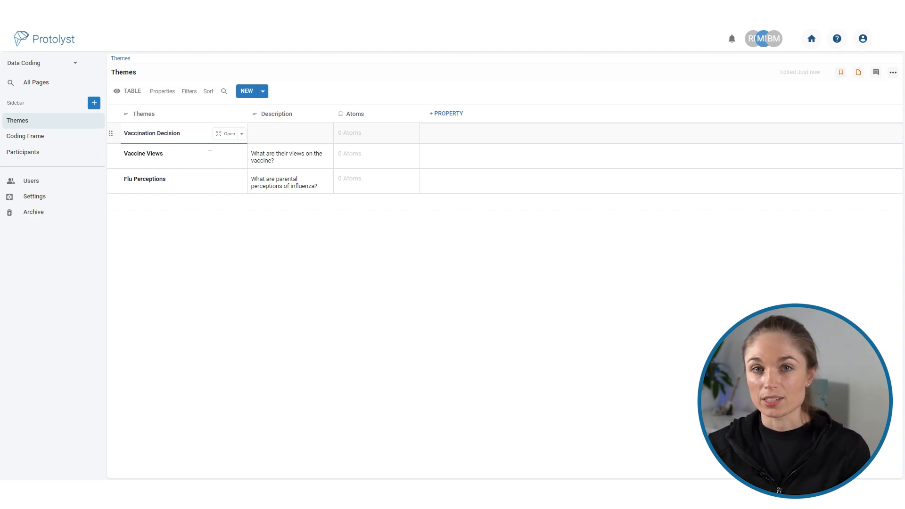
left_click(273, 136)
type("What")
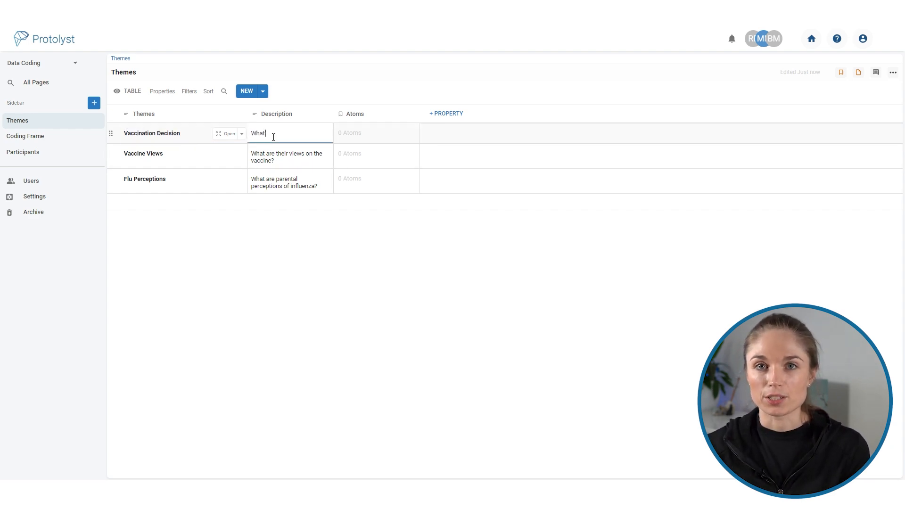
type("'s their decision making process for having their child vaccinated?")
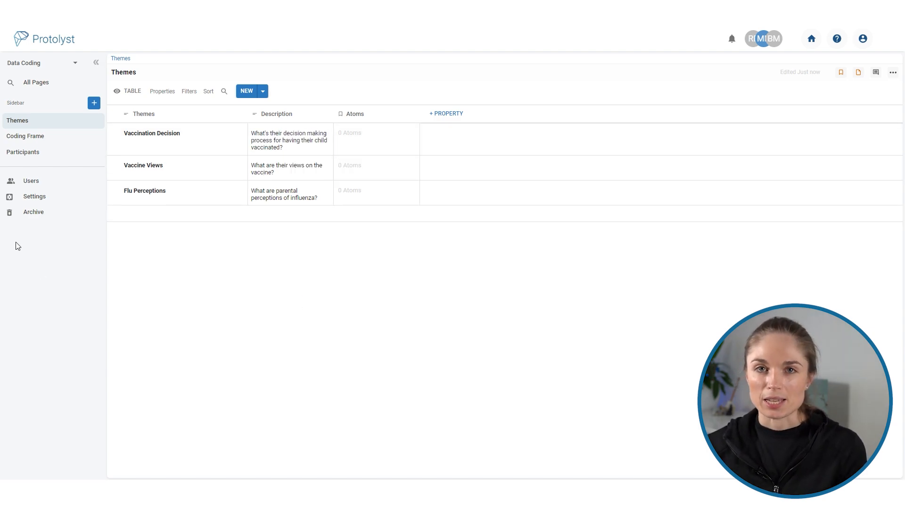
Add an Atoms property to the Coding Frame table, filtered by the Vaccination Decision theme.
left_click(59, 137)
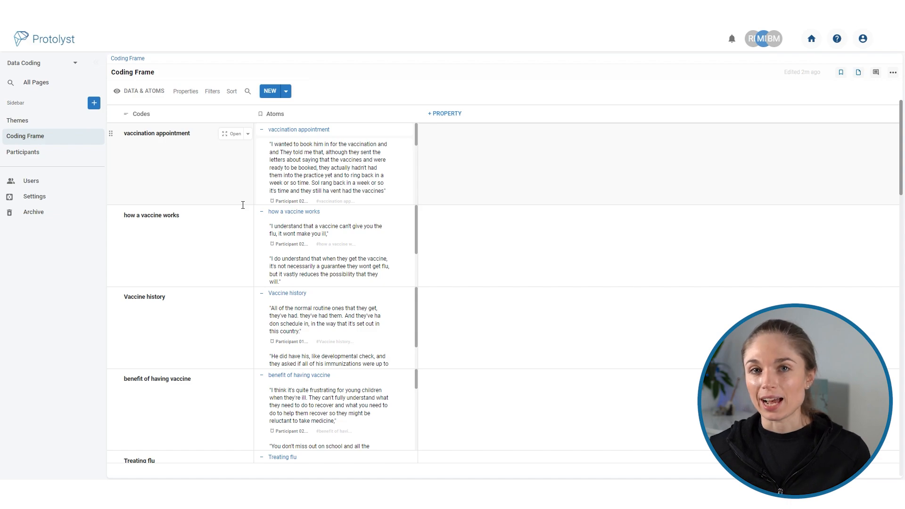
left_click(458, 114)
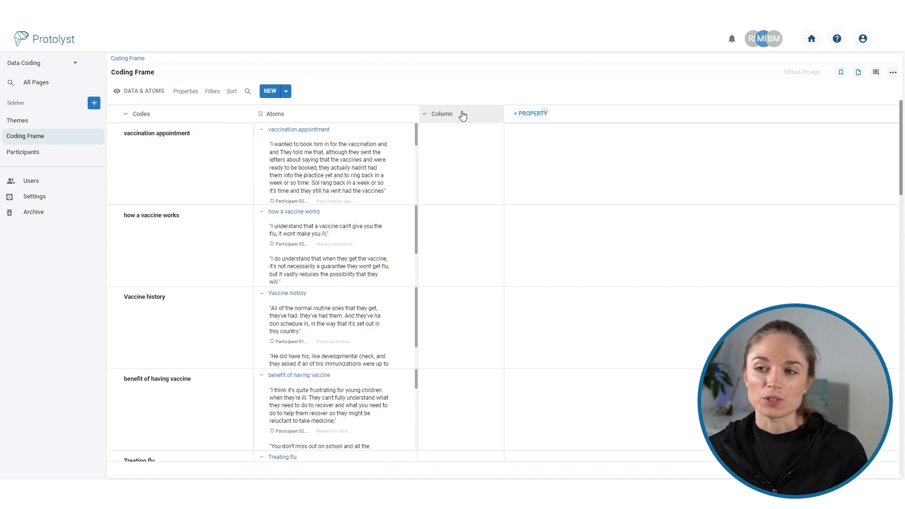
left_click(465, 115)
left_click(481, 141)
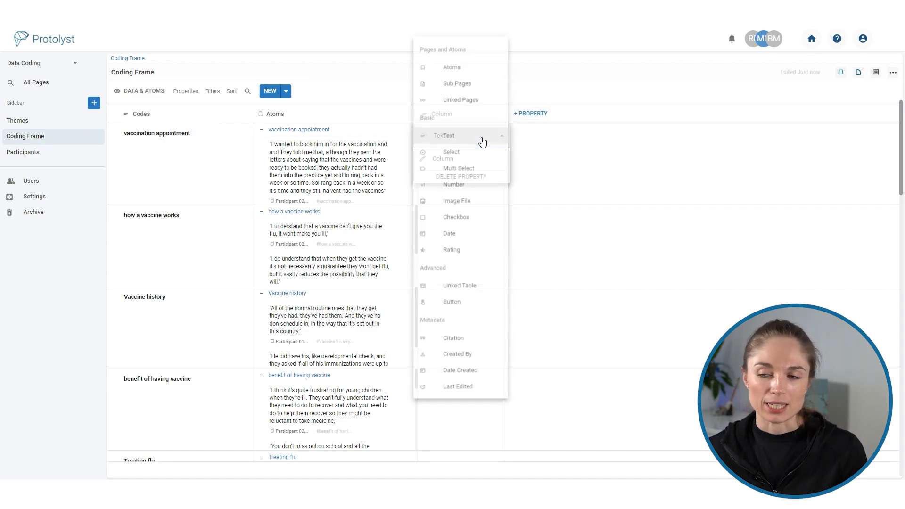
left_click(464, 66)
left_click(451, 213)
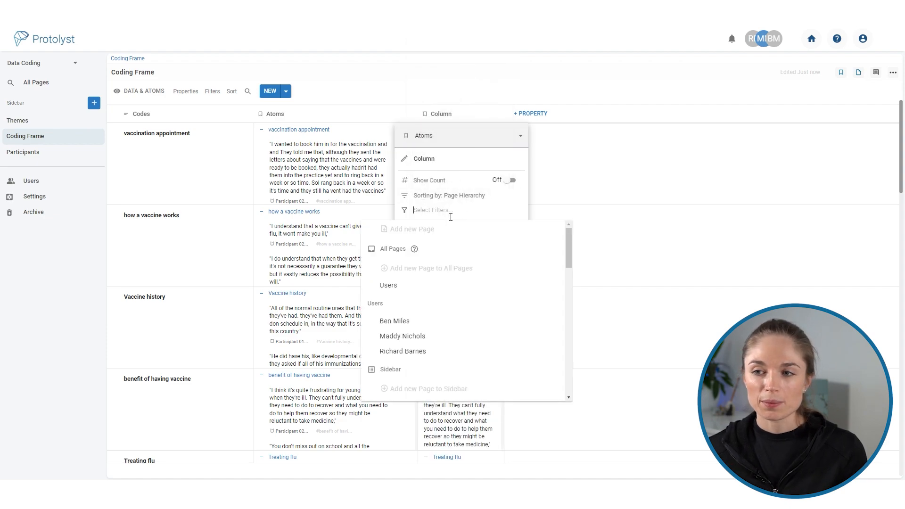
type("The")
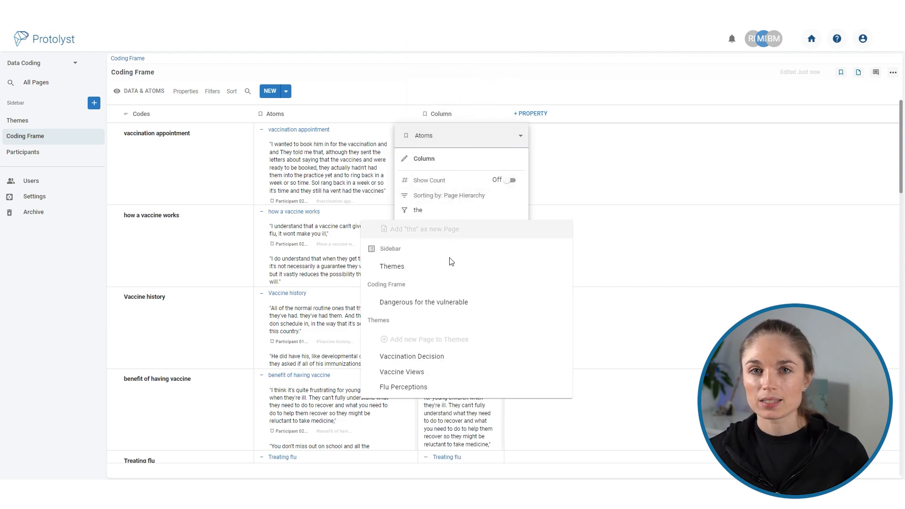
left_click(451, 262)
type("th")
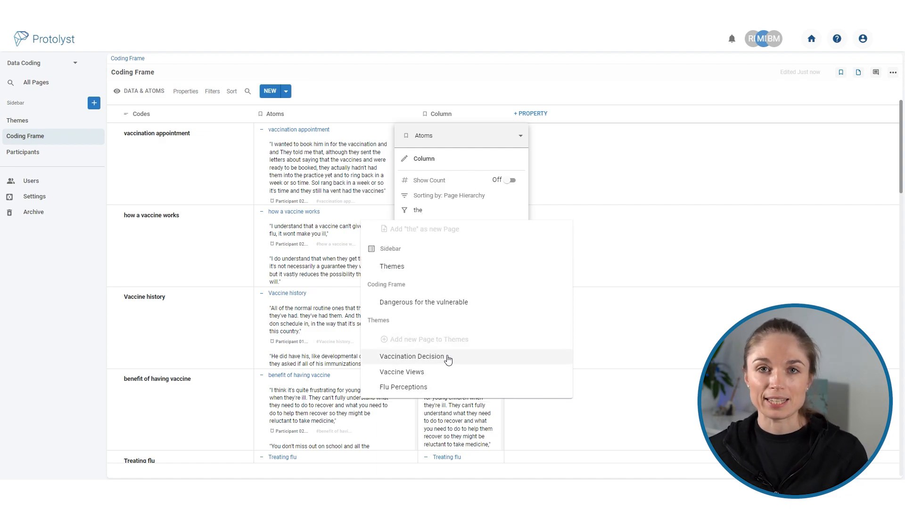
left_click(447, 358)
left_click(516, 87)
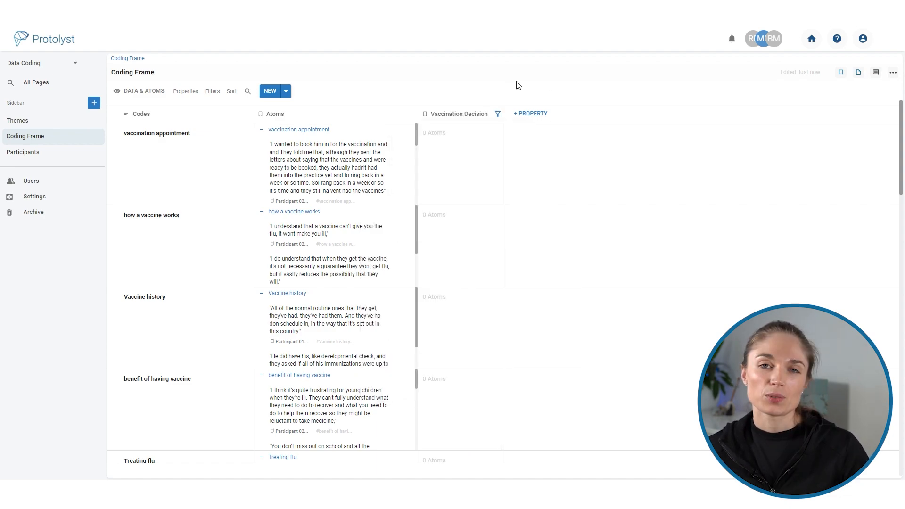
Add a second Atoms property to the Coding Frame table, filtered by the Vaccine Views theme.
left_click(542, 115)
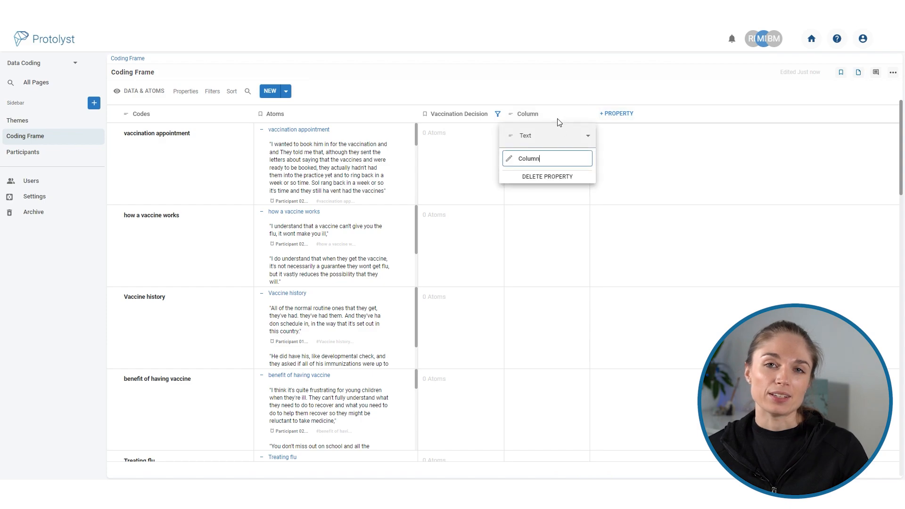
left_click(574, 138)
left_click(554, 71)
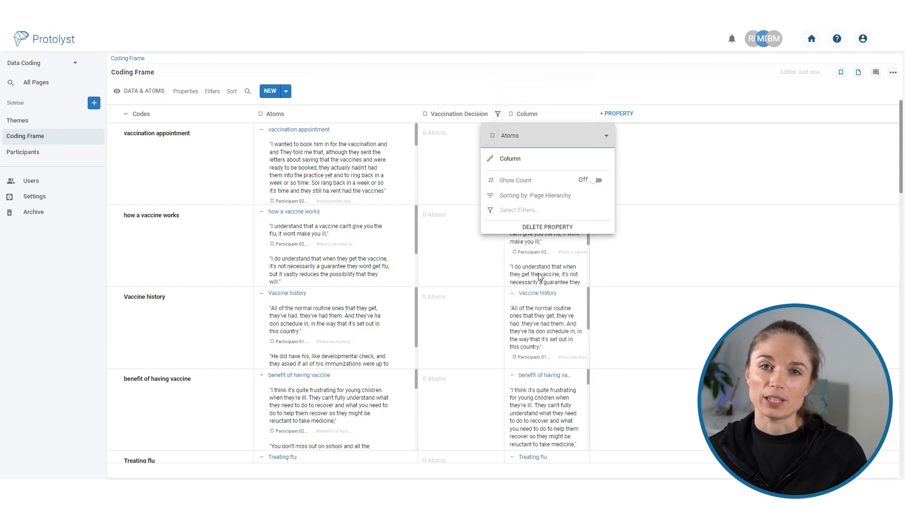
left_click(534, 216)
type("the")
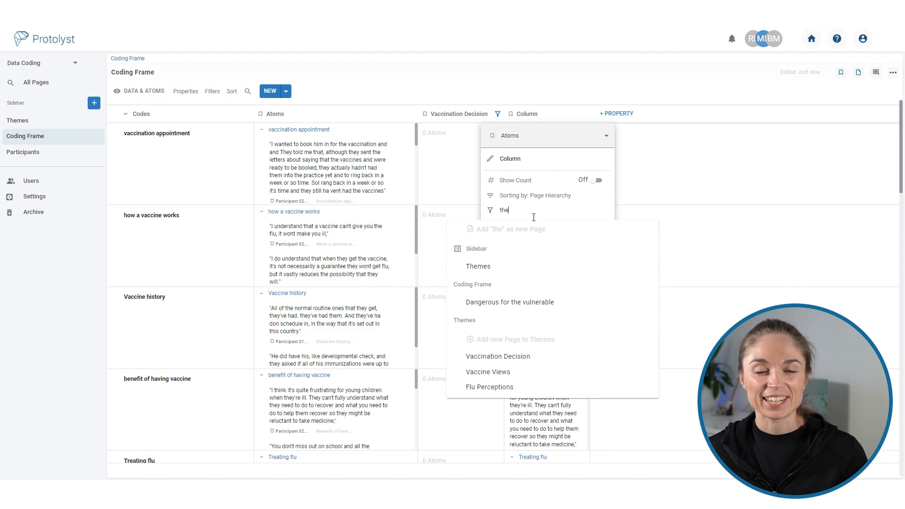
left_click(519, 372)
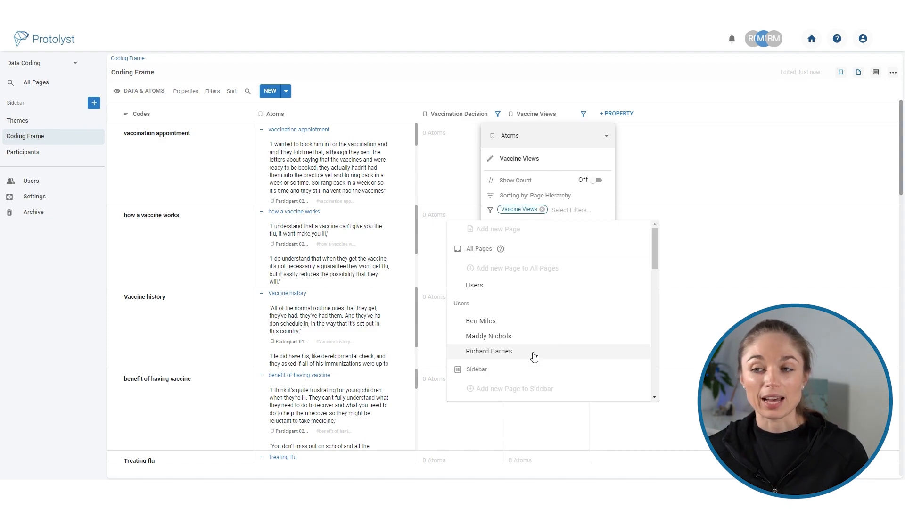
left_click(623, 106)
Add a third Atoms property to the Coding Frame table, filtered by the Flu Perceptions theme.
left_click(622, 113)
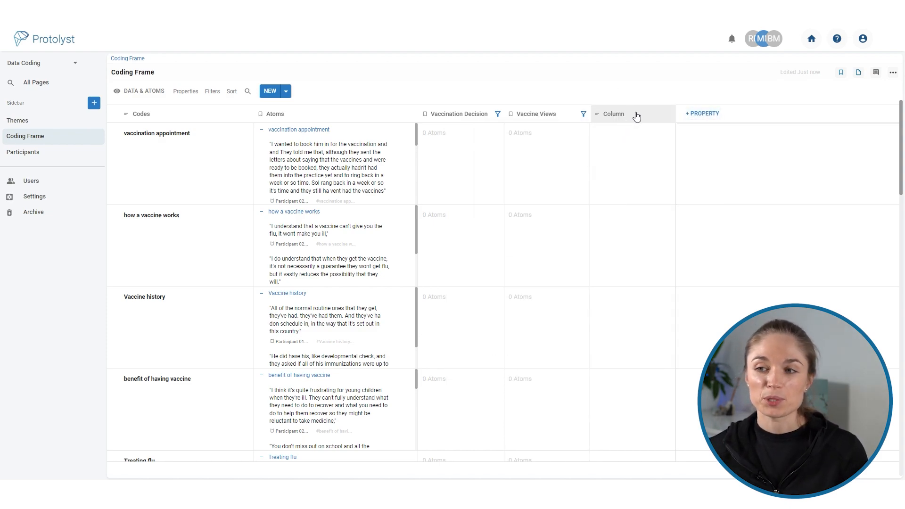
left_click(636, 115)
left_click(652, 141)
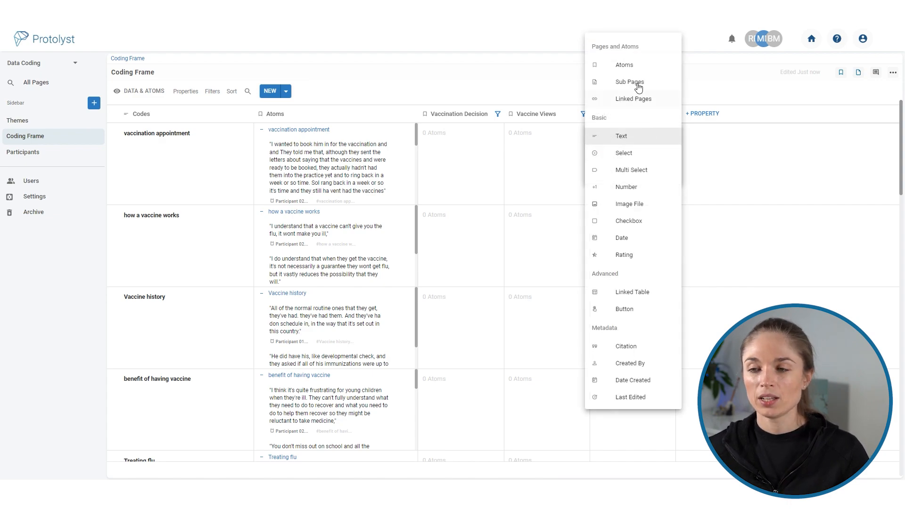
left_click(628, 65)
left_click(636, 211)
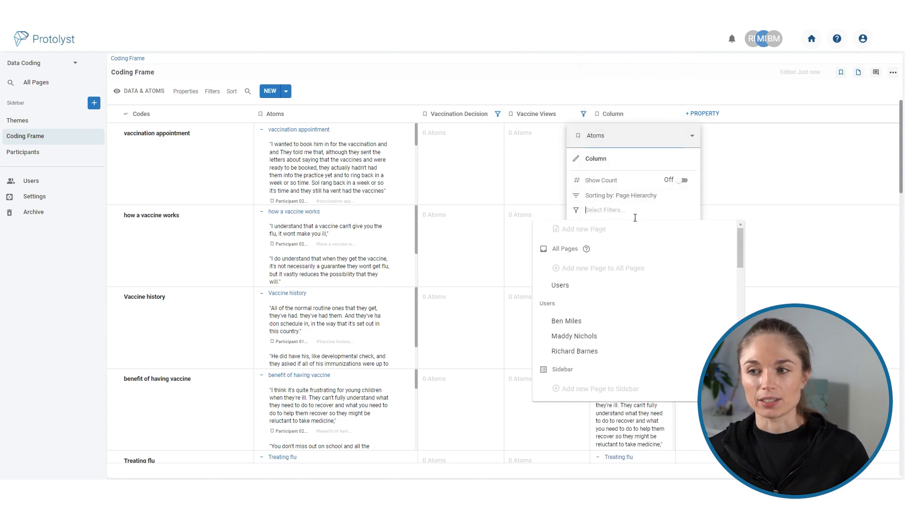
type("the")
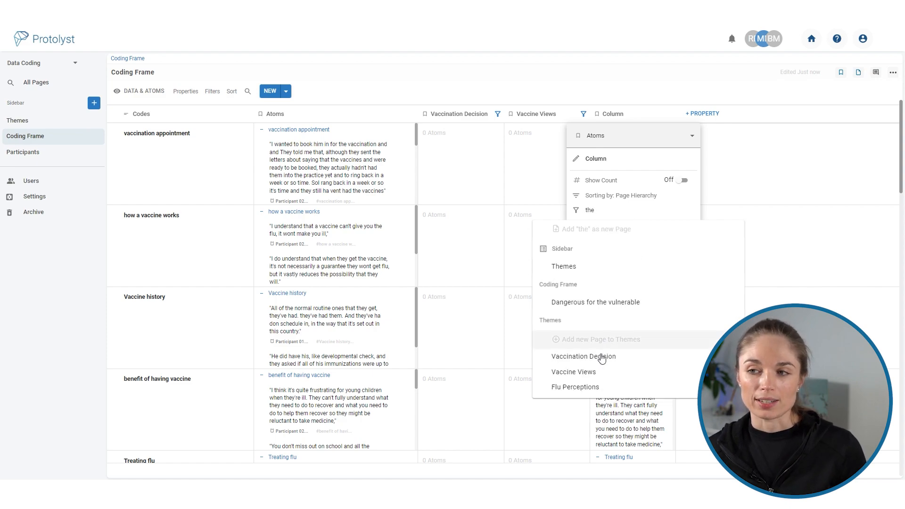
left_click(593, 387)
left_click(637, 81)
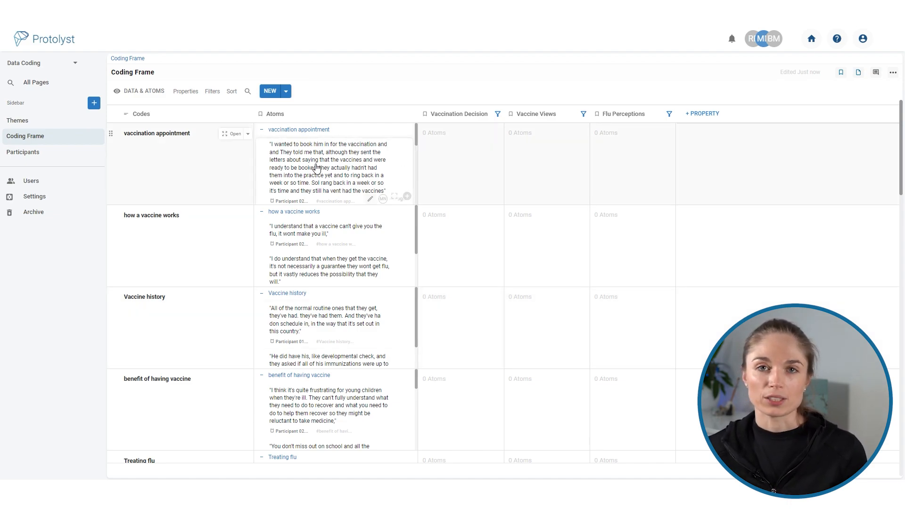
Assign the first vaccination appointment quote to Vaccination Decision and the first how a vaccine works quote to Vaccine Views.
left_click_drag(316, 167, 445, 134)
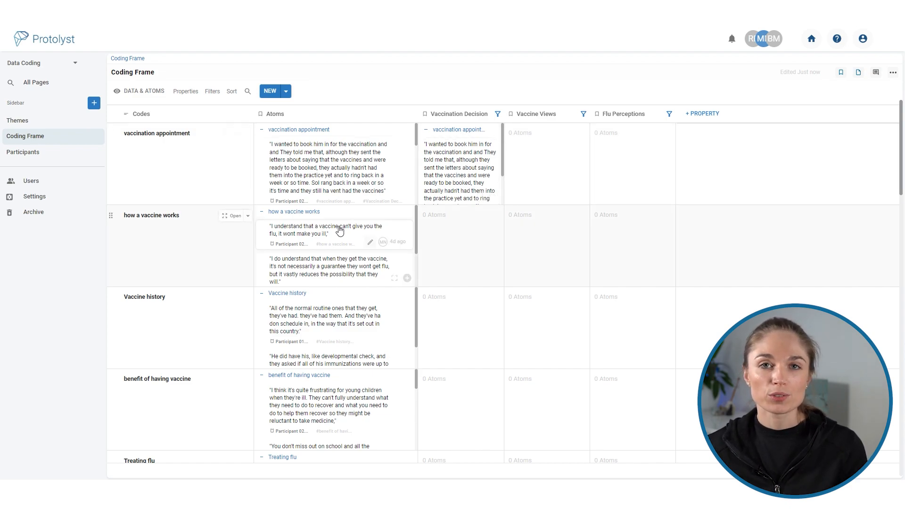
left_click_drag(336, 227, 533, 219)
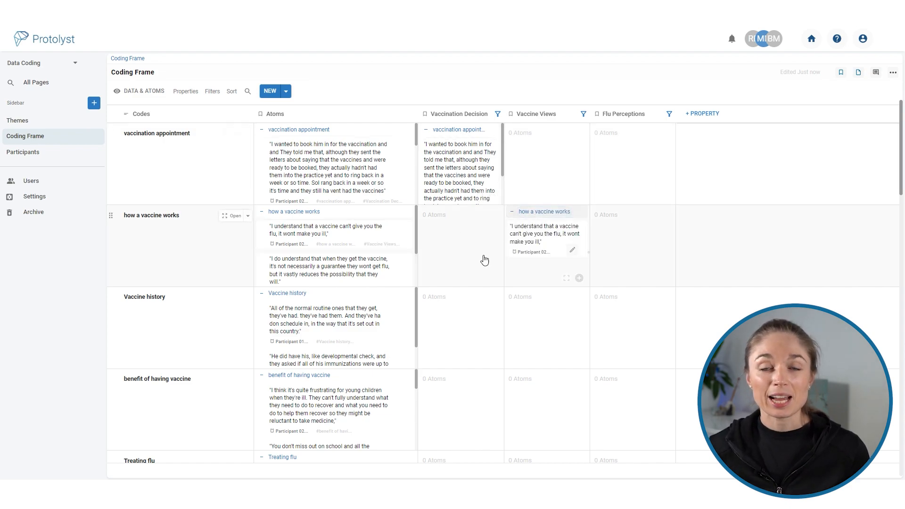
Assign the second how a vaccine works quote to Vaccine Views and widen the theme columns in the Coding Frame.
left_click_drag(296, 282, 541, 242)
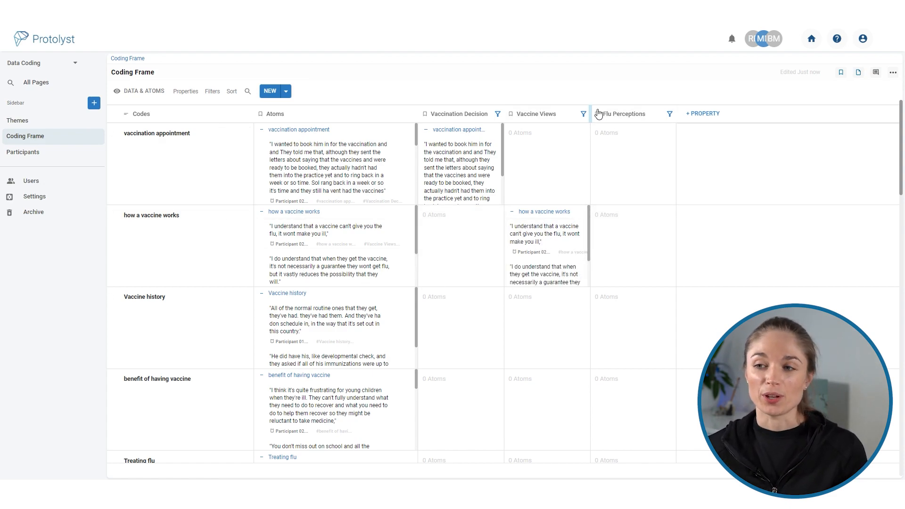
left_click_drag(590, 114, 624, 114)
left_click_drag(509, 113, 537, 114)
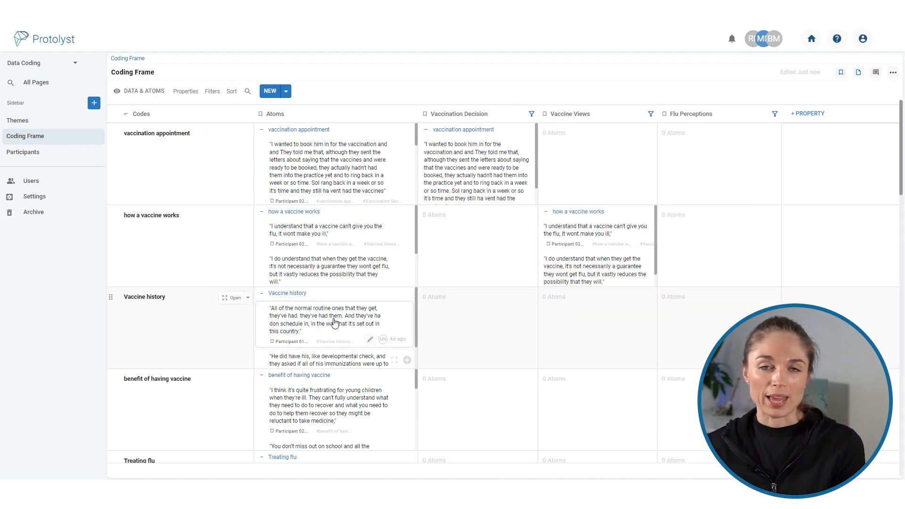
Assign the first two Vaccine history quotes together to the Vaccine Views theme.
left_click(333, 322)
left_click(328, 361, "shift")
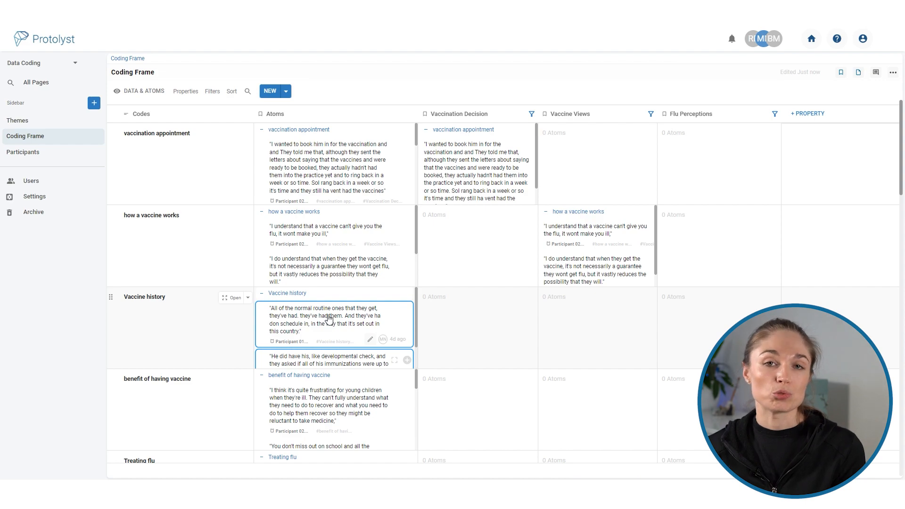
left_click_drag(329, 318, 571, 305)
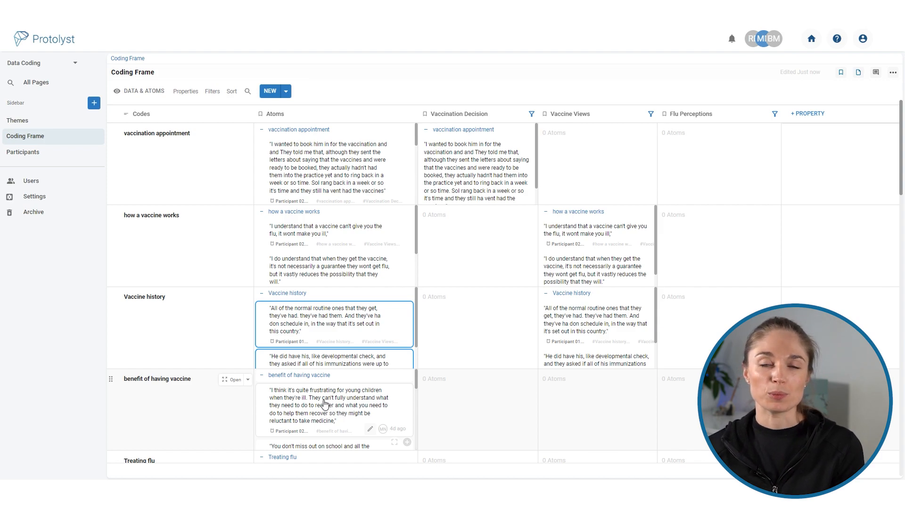
Assign the benefit of having vaccine quotes about young children being ill and about protecting parents and the older child to Vaccination Decision.
left_click_drag(324, 403, 439, 392)
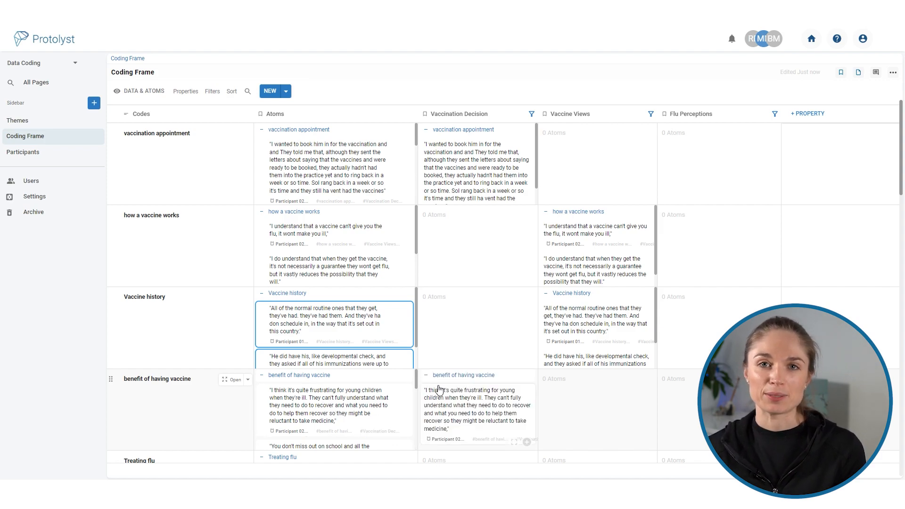
scroll(373, 405, "down", 3)
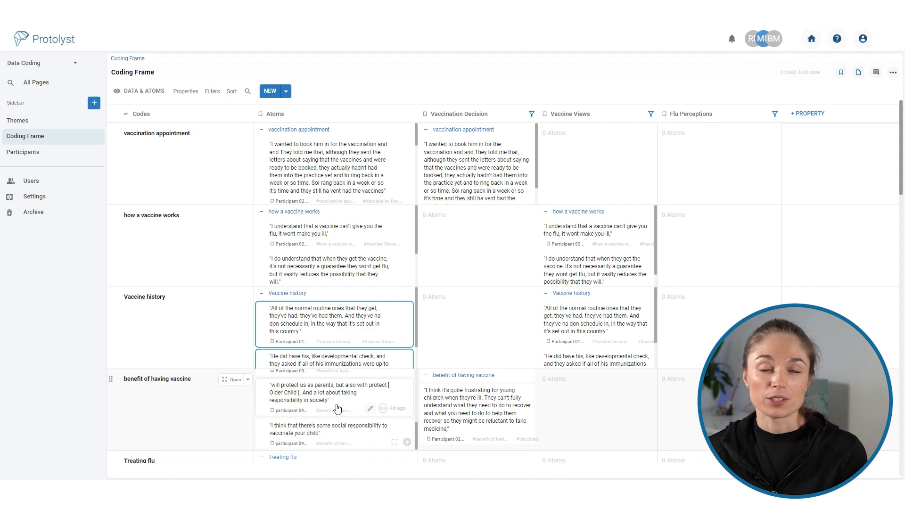
scroll(338, 409, "down", 3)
left_click_drag(338, 246, 493, 283)
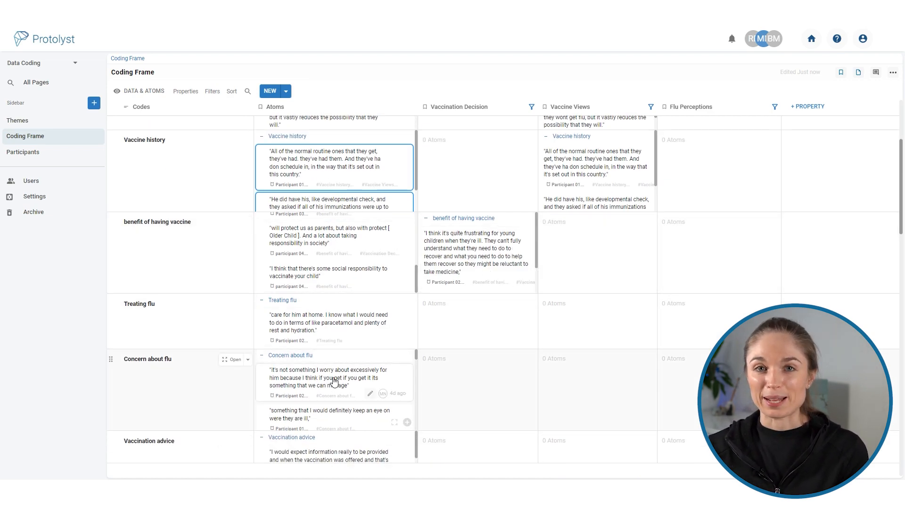
Assign the Treating flu quote and the Concern about flu quotes to the Flu Perceptions theme.
left_click_drag(324, 330, 679, 308)
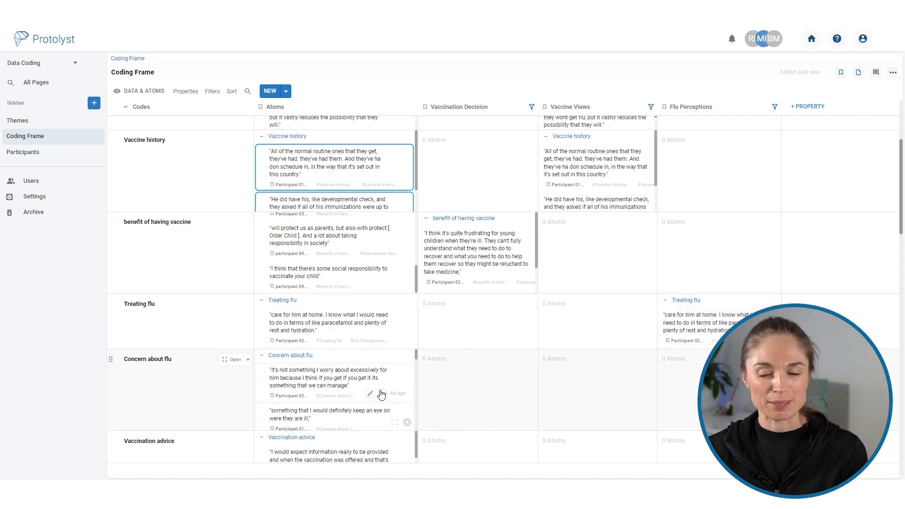
scroll(381, 394, "down", 3)
Open the Themes table and widen its Atoms column to review the quotes collected under Vaccination Decision.
left_click(33, 122)
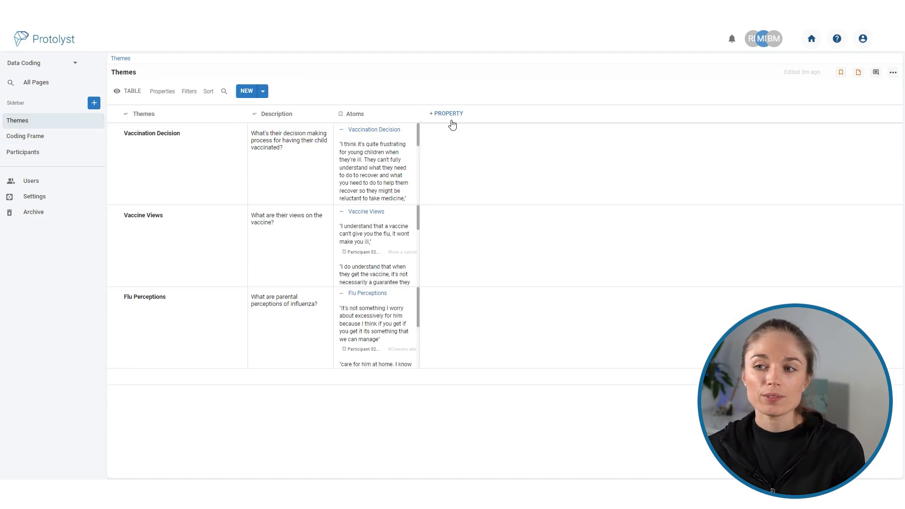
left_click_drag(419, 125, 564, 126)
scroll(455, 174, "down", 2)
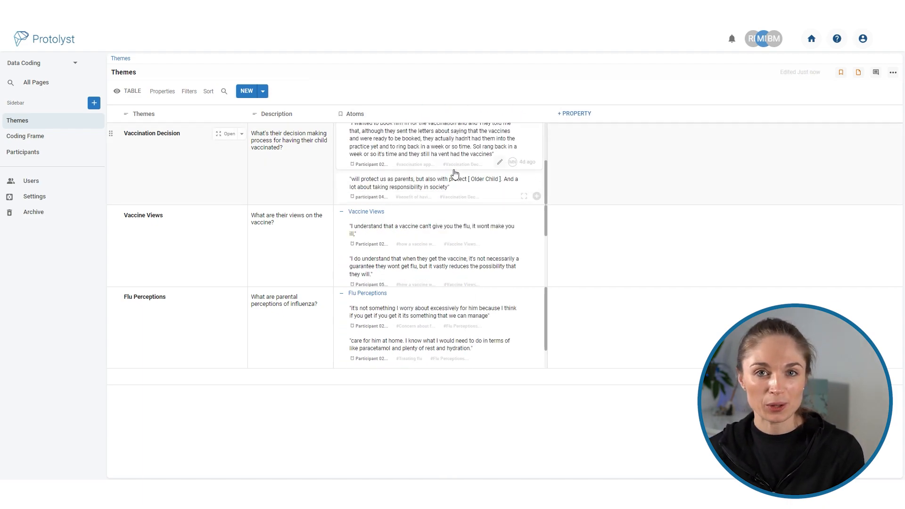
scroll(455, 174, "up", 3)
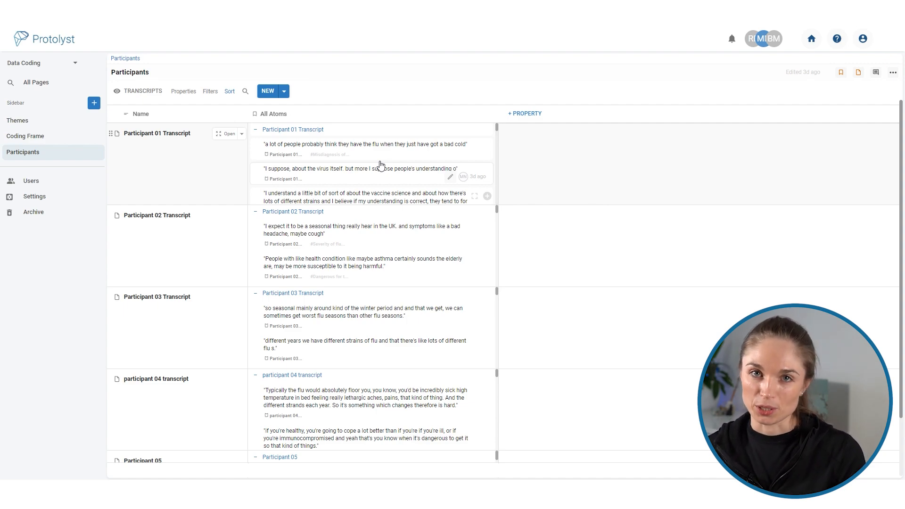
Add an Atoms property to the Participants table's Transcripts view, filtered by the Vaccination Decision theme.
left_click(541, 114)
left_click(545, 115)
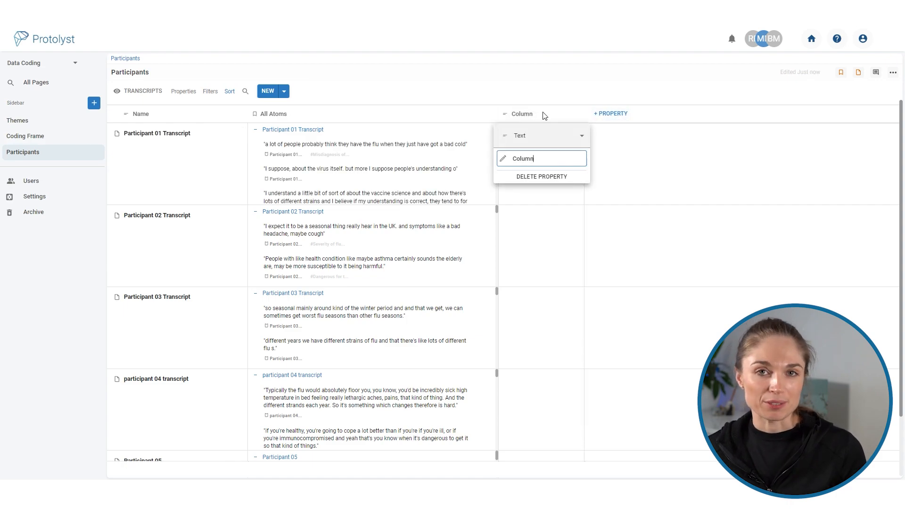
left_click(550, 136)
left_click(538, 65)
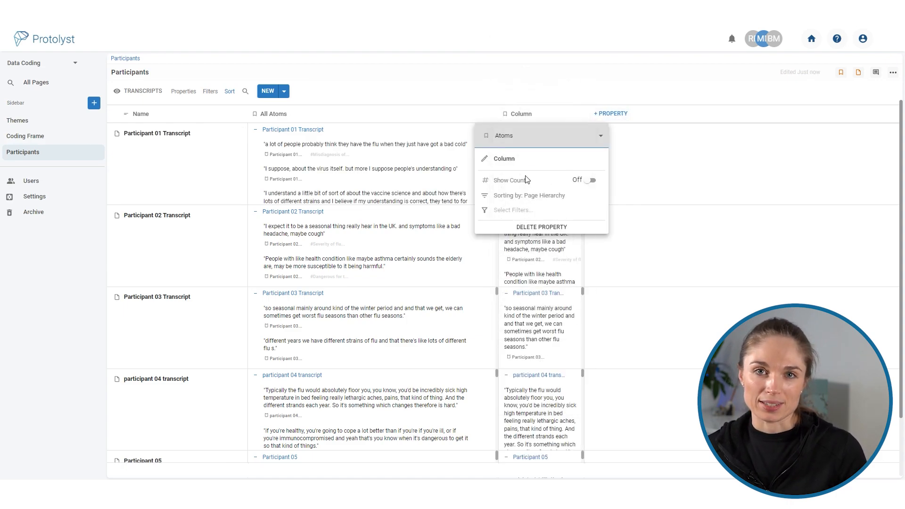
left_click(527, 213)
scroll(518, 283, "down", 5)
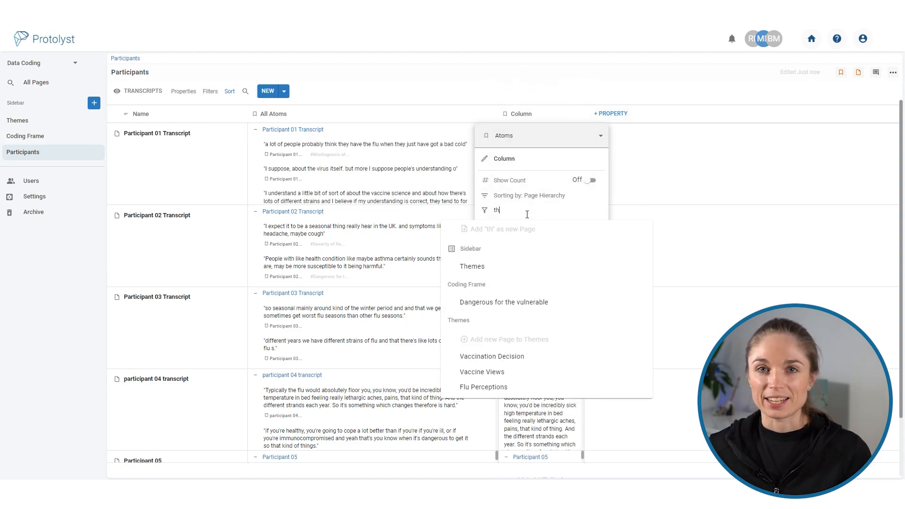
left_click(521, 353)
left_click(608, 112)
Add another Atoms property to the Participants table, filtered by the Vaccine Views theme.
left_click(617, 113)
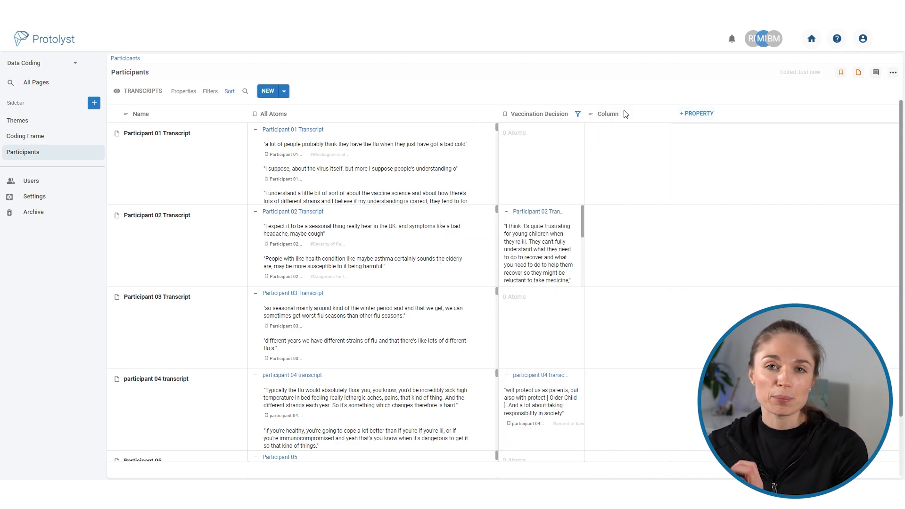
left_click(621, 113)
left_click(638, 137)
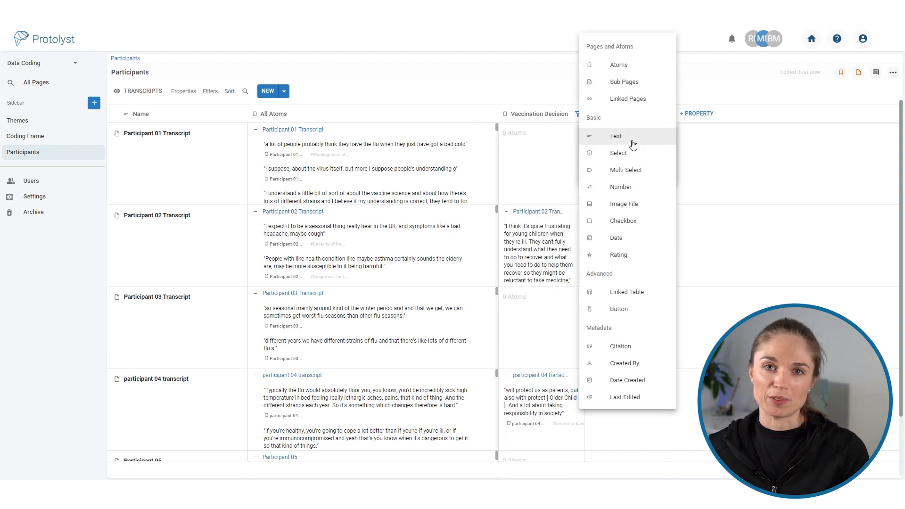
left_click(629, 67)
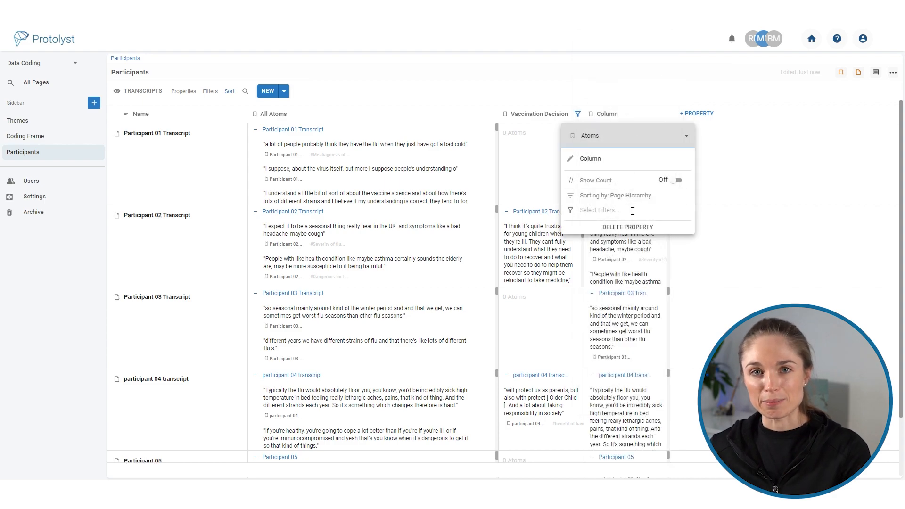
left_click(633, 211)
type("th")
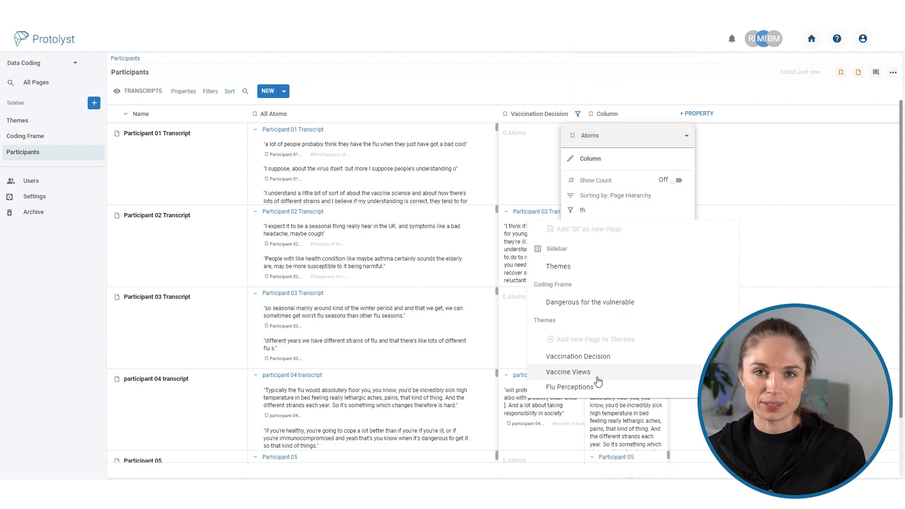
left_click(568, 372)
left_click(699, 87)
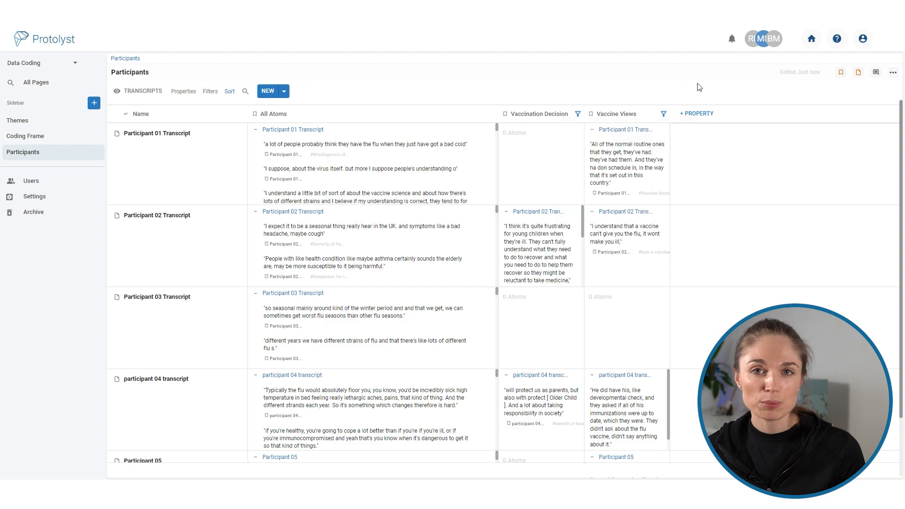
Add a further Atoms property to the Participants table, filtered by the Flu Perceptions theme.
left_click(708, 114)
left_click(712, 115)
left_click(713, 137)
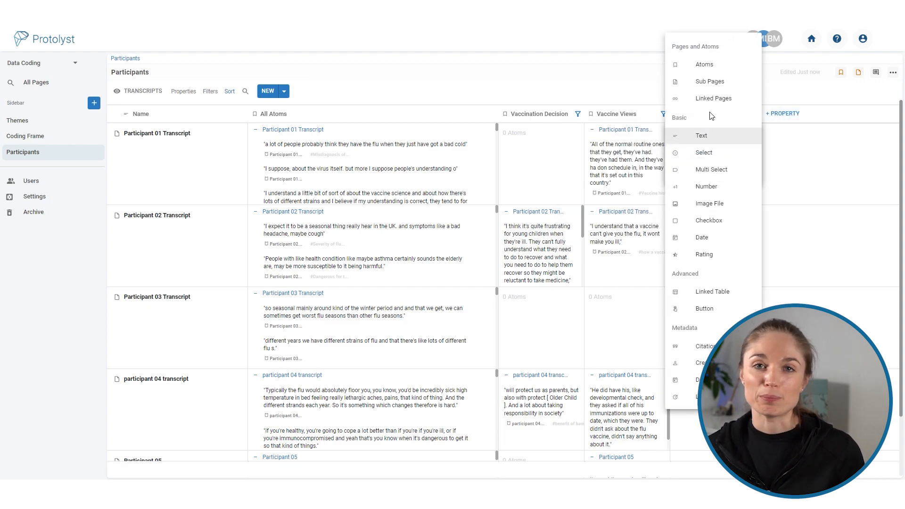
left_click(704, 65)
left_click(708, 186)
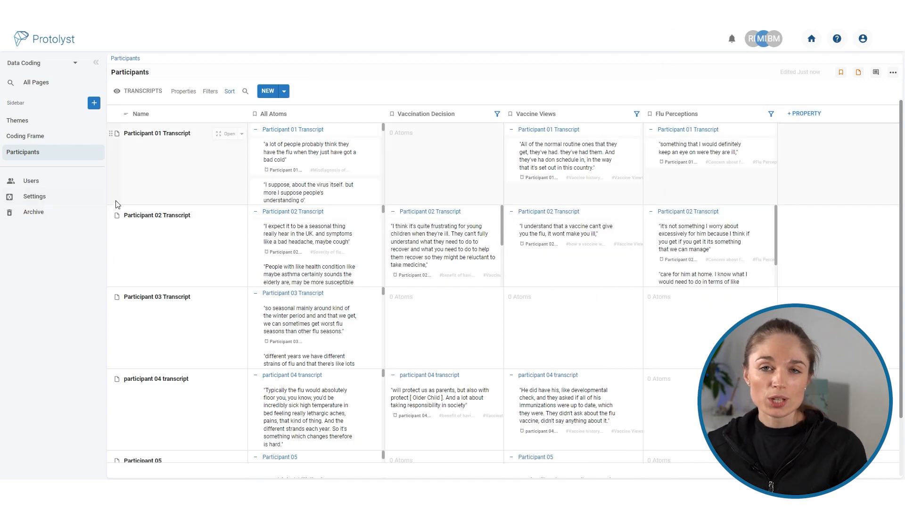
Switch Participants to the Demographic Data view and inspect the property types of Relationship to Child and Pre-school child vaccinated in 2019/20.
left_click(143, 91)
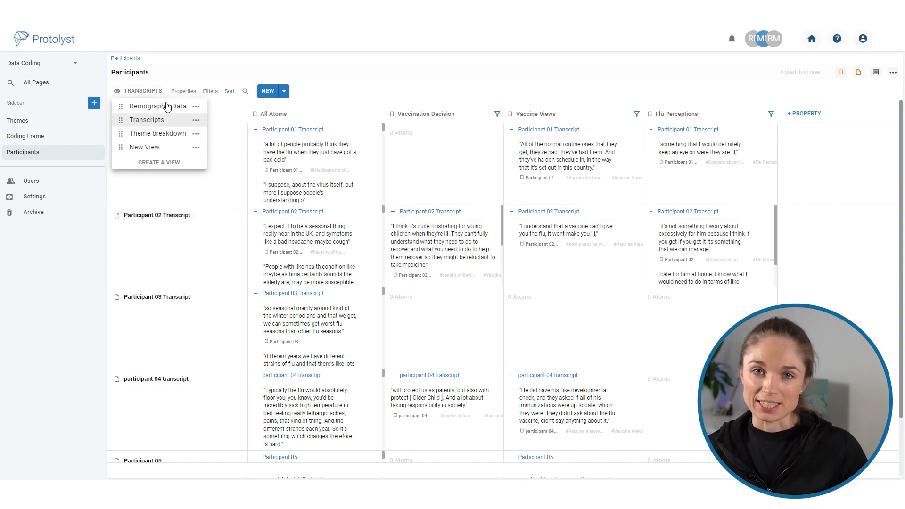
left_click(157, 106)
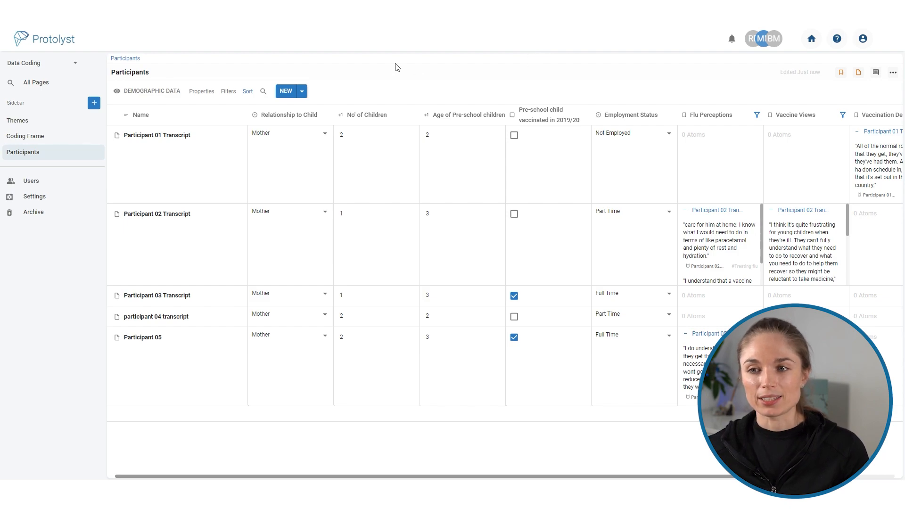
left_click(309, 116)
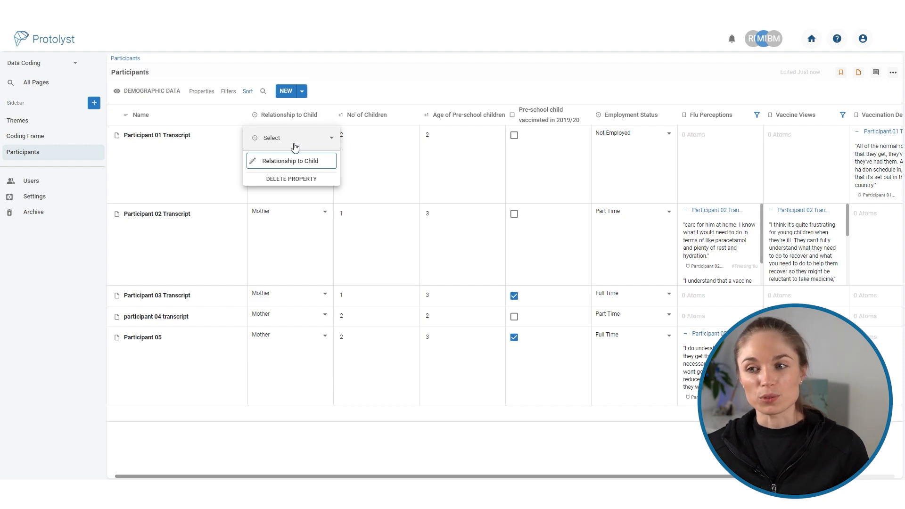
left_click(437, 82)
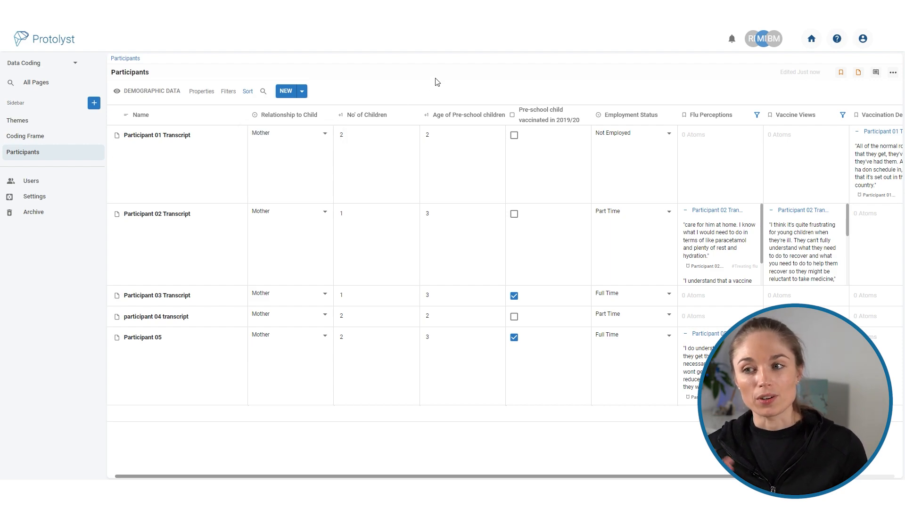
left_click(528, 114)
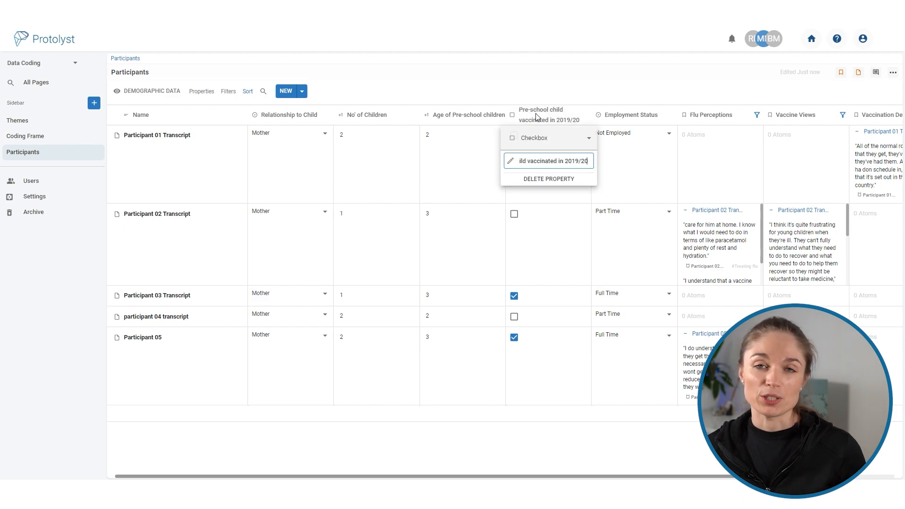
left_click(560, 86)
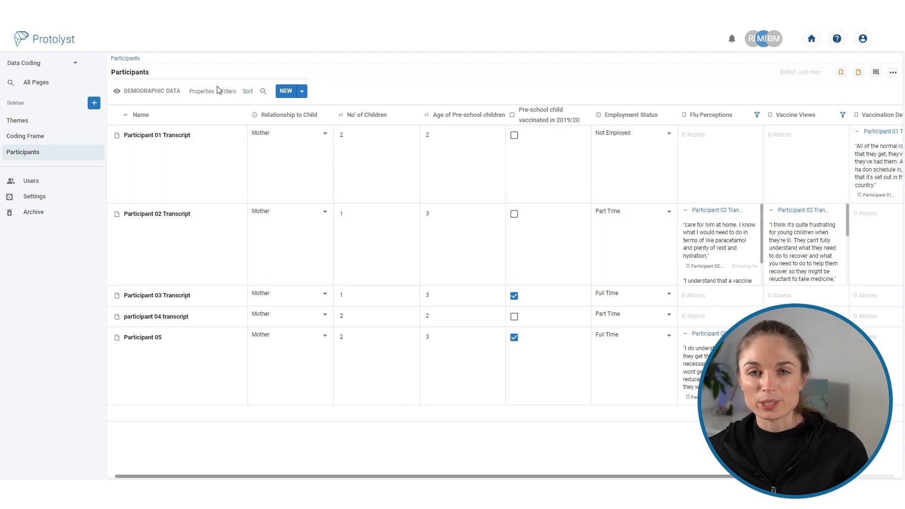
Filter the Demographic Data view to participants whose Pre-school child vaccinated in 2019/20 Is Equal To Unchecked.
left_click(228, 91)
left_click(137, 128)
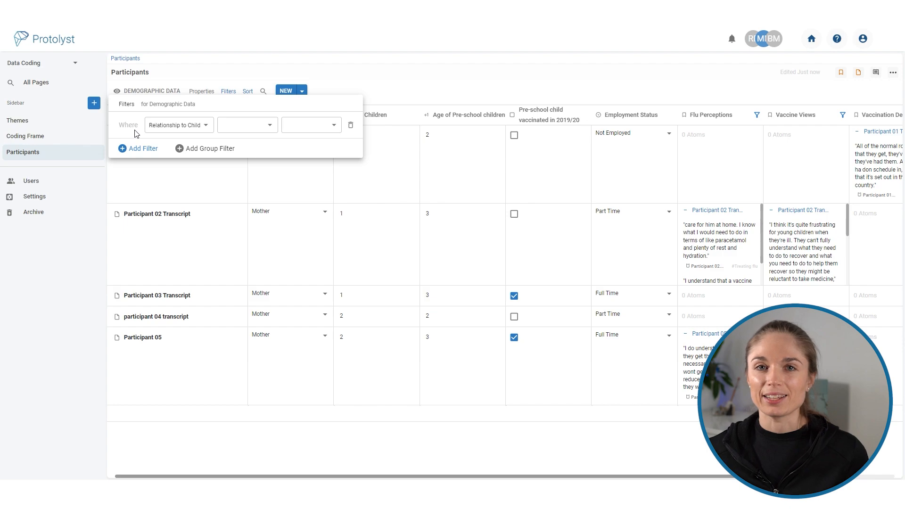
left_click(208, 128)
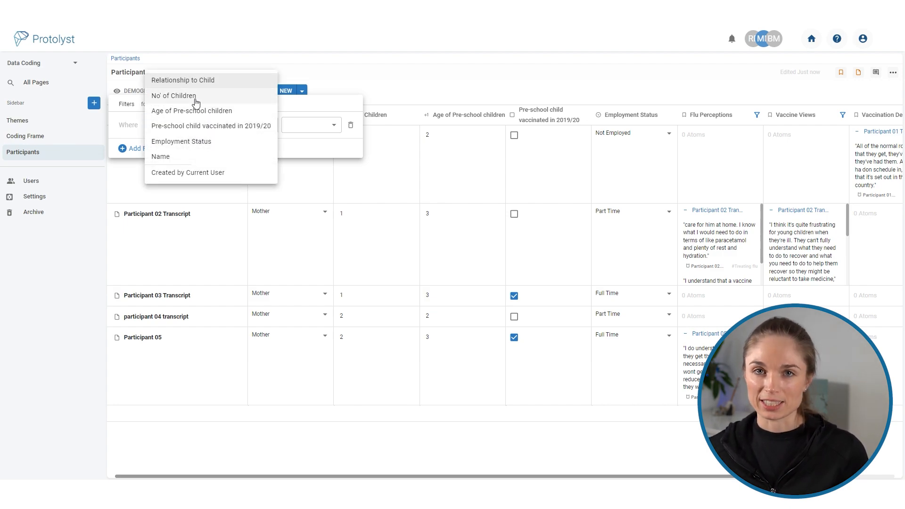
left_click(199, 126)
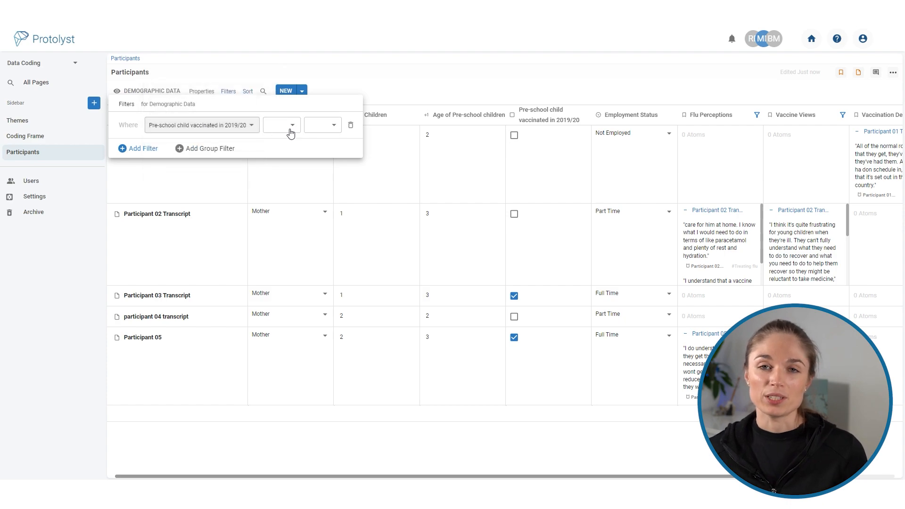
left_click(302, 135)
left_click(299, 133)
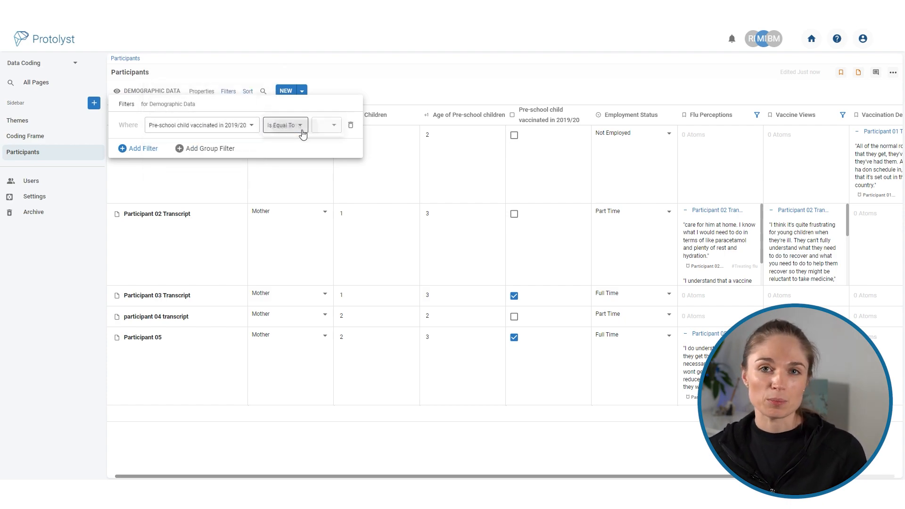
left_click(344, 129)
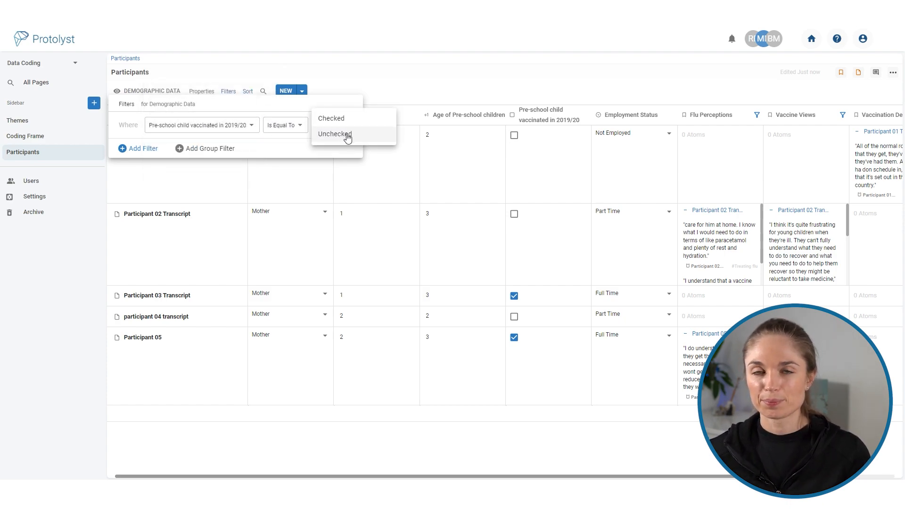
left_click(347, 136)
left_click(506, 72)
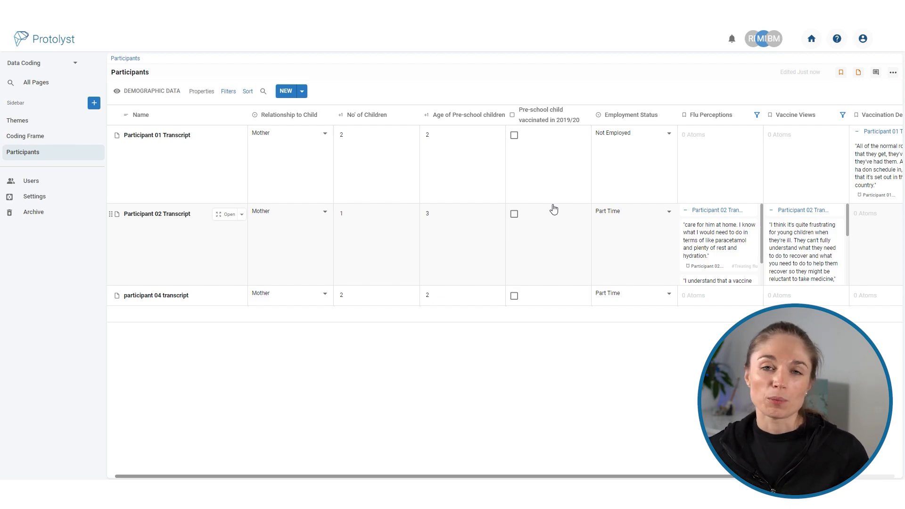
Hide the Relationship to Child, No' of Children, Age of Pre-school children, Pre-school child vaccinated in 2019/20 and Employment Status properties.
left_click(207, 93)
left_click(269, 125)
left_click(270, 142)
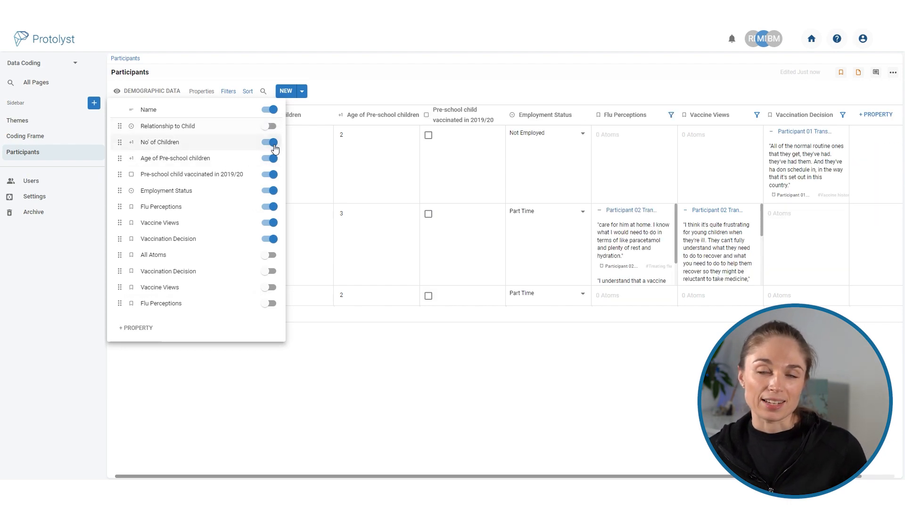
left_click(270, 158)
left_click(270, 175)
left_click(271, 191)
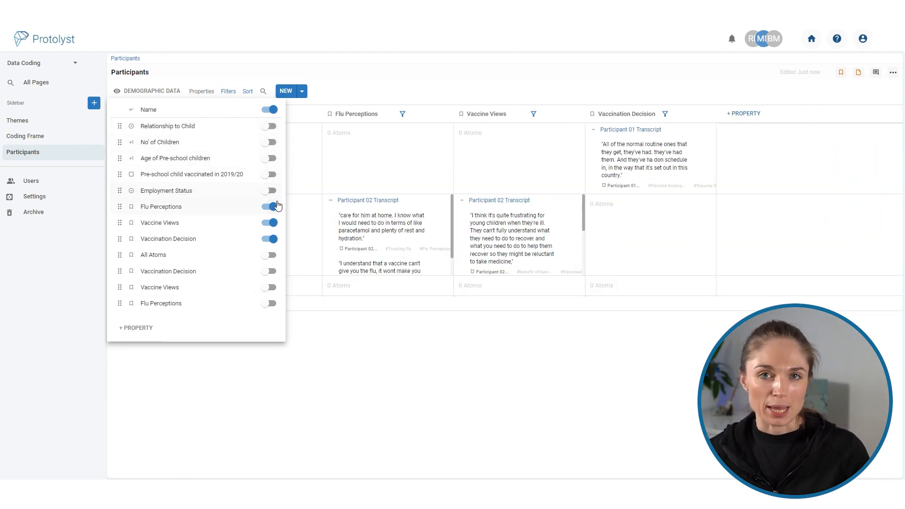
Finish the Demographic Data view's property selection with Flu Perceptions, Vaccine Views and Vaccination Decision shown beside Name.
left_click(271, 206)
left_click(273, 208)
left_click(429, 84)
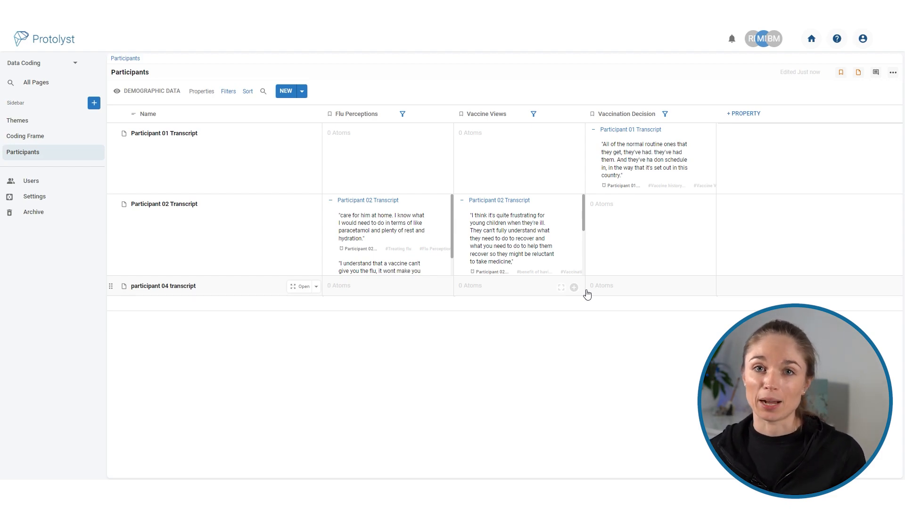
Switch Participants to the Theme breakdown view and on to New View, and read through the quotes under the Participant 01 and 02 transcripts.
left_click(147, 90)
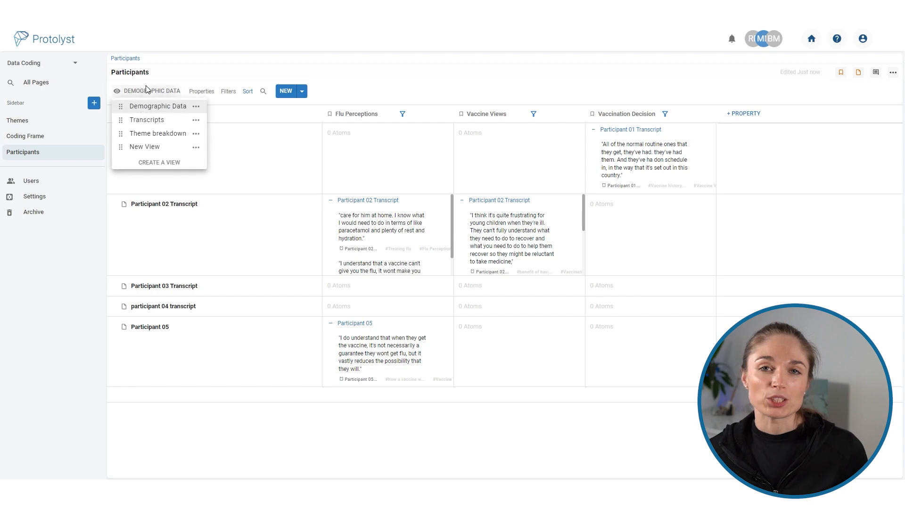
left_click(165, 134)
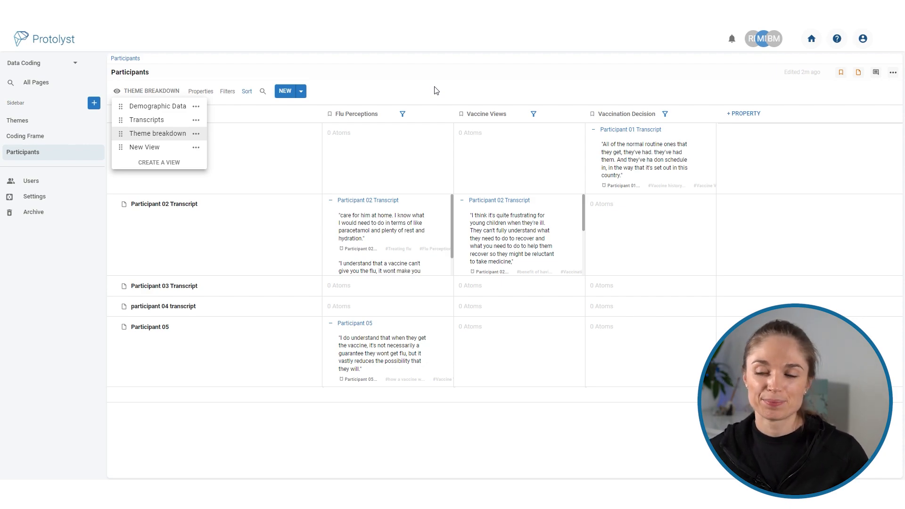
left_click(148, 147)
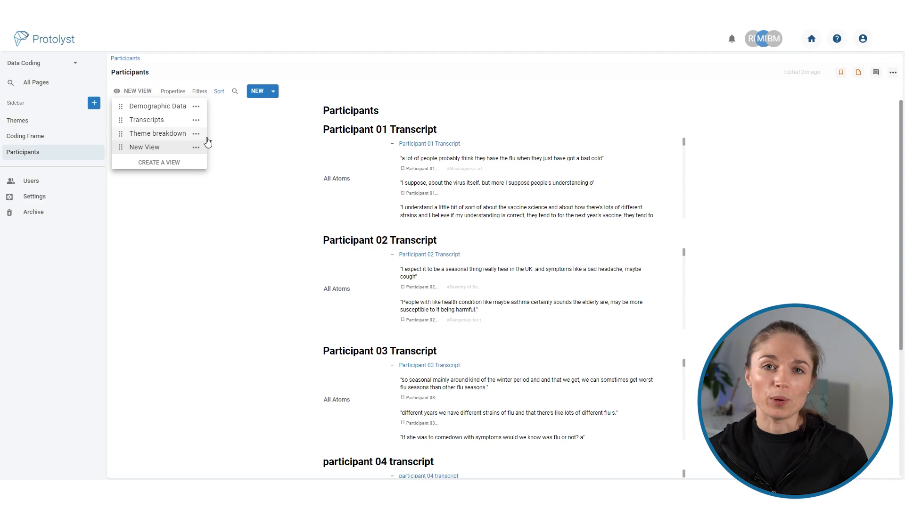
left_click(249, 228)
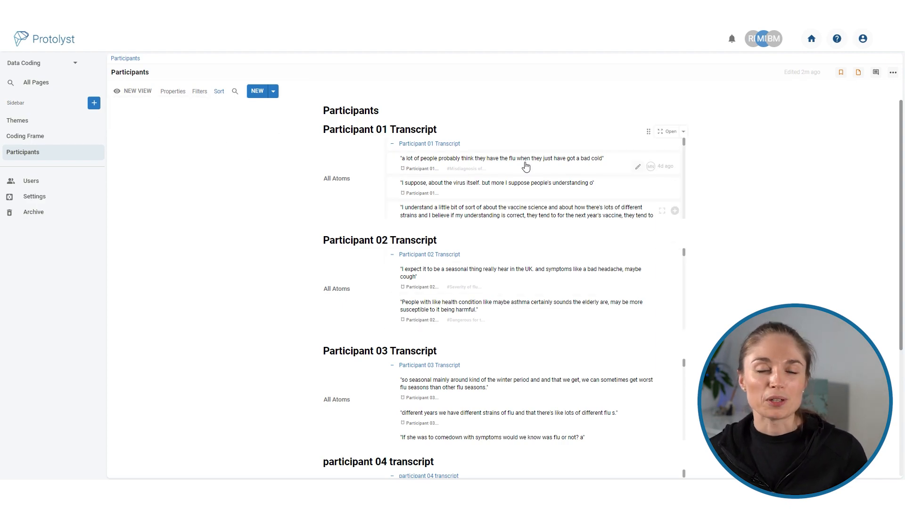
scroll(528, 212, "down", 5)
scroll(527, 268, "down", 5)
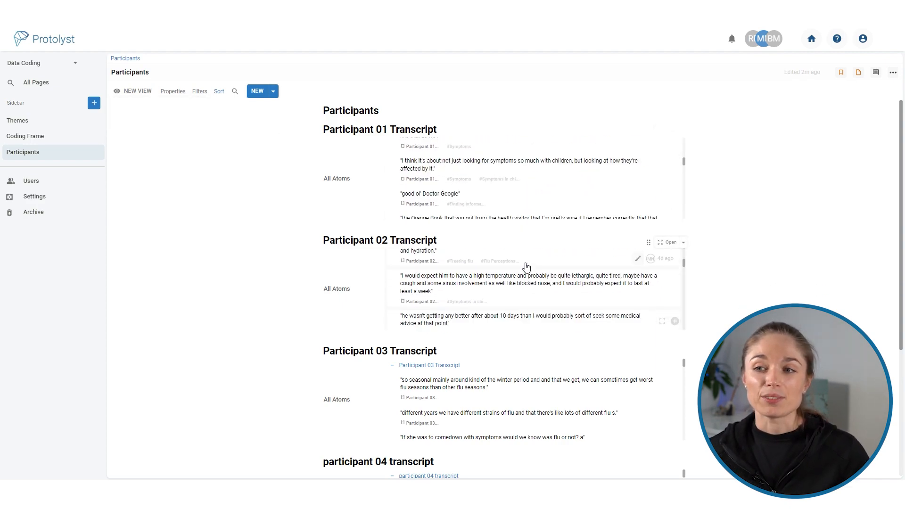
scroll(527, 267, "down", 5)
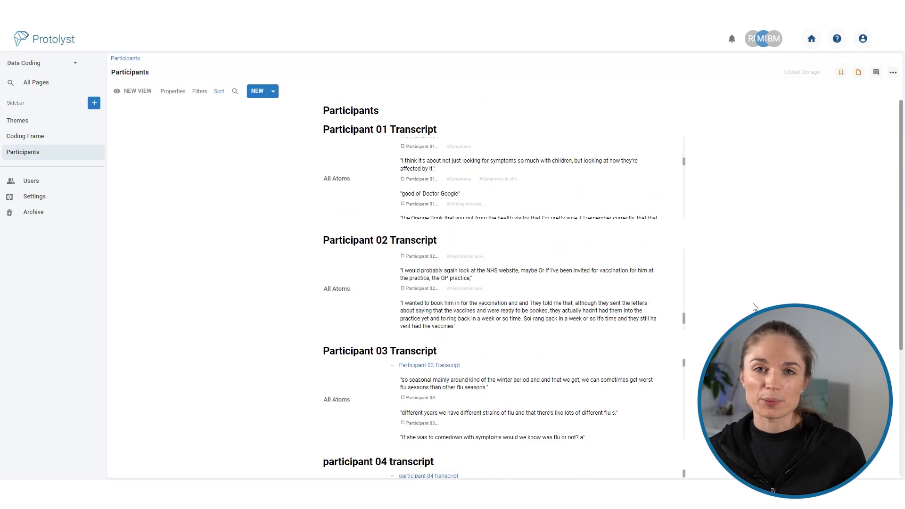
scroll(519, 189, "up", 5)
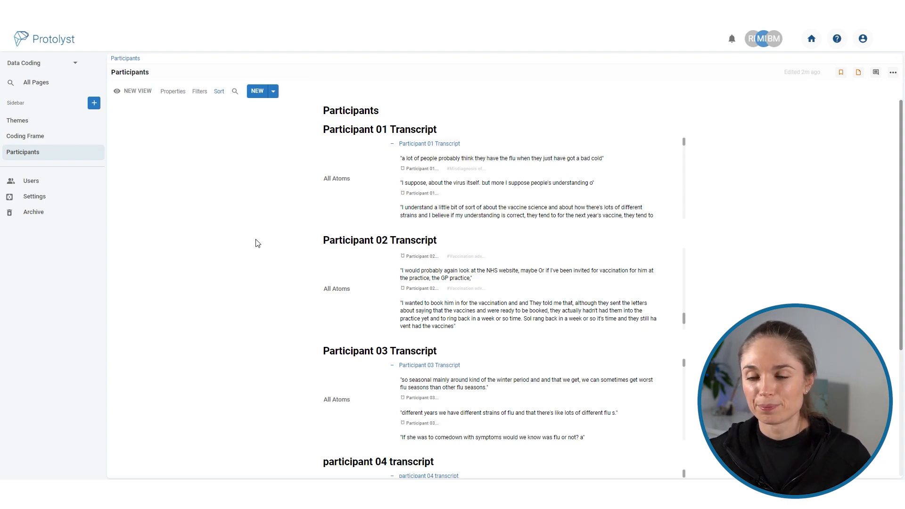
Create a Vertical view named Summary Doc in the Themes table and switch to it.
left_click(36, 122)
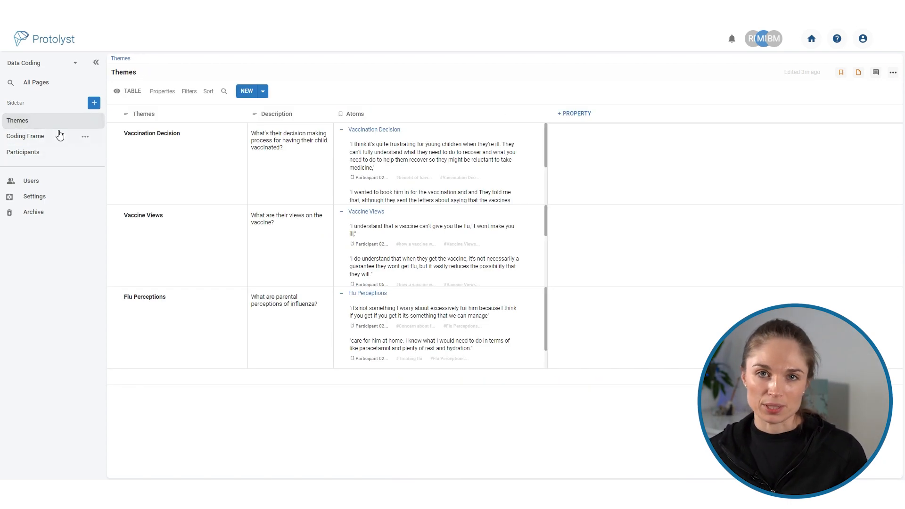
left_click(127, 90)
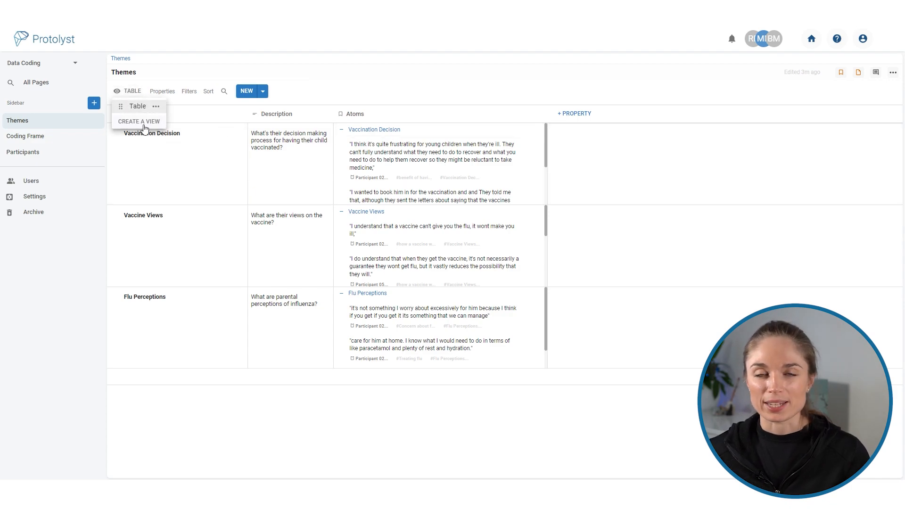
left_click(140, 122)
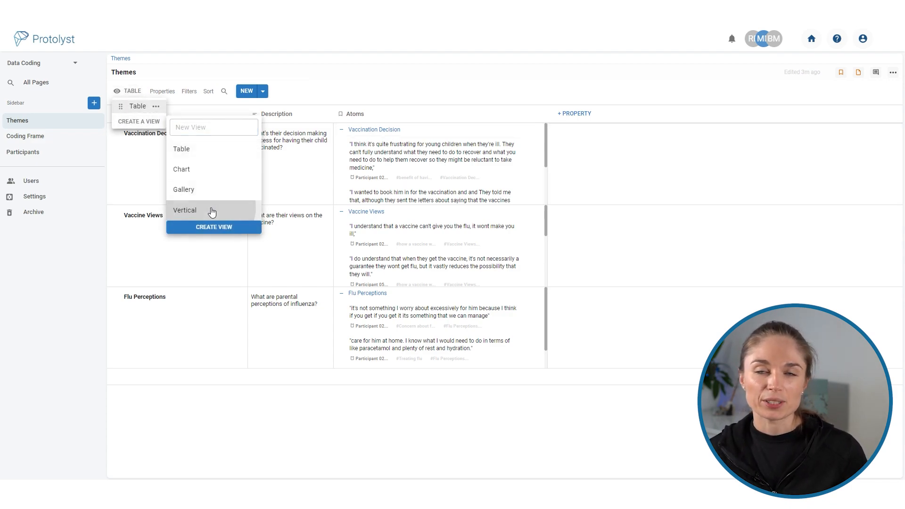
left_click(202, 130)
type("Summary Doc")
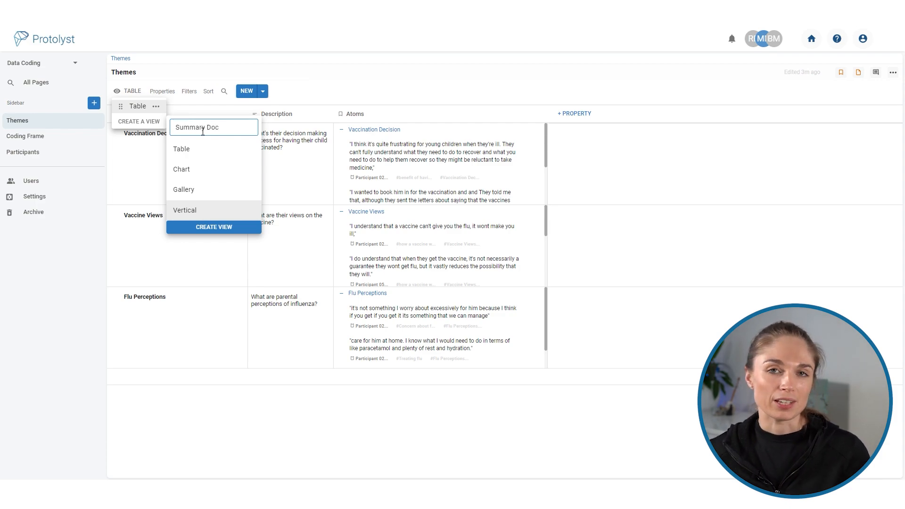
left_click(218, 227)
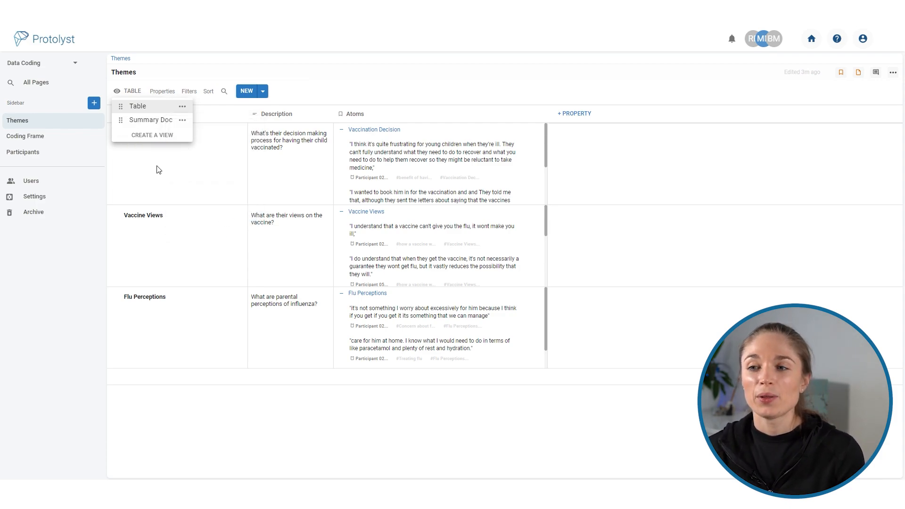
left_click(157, 121)
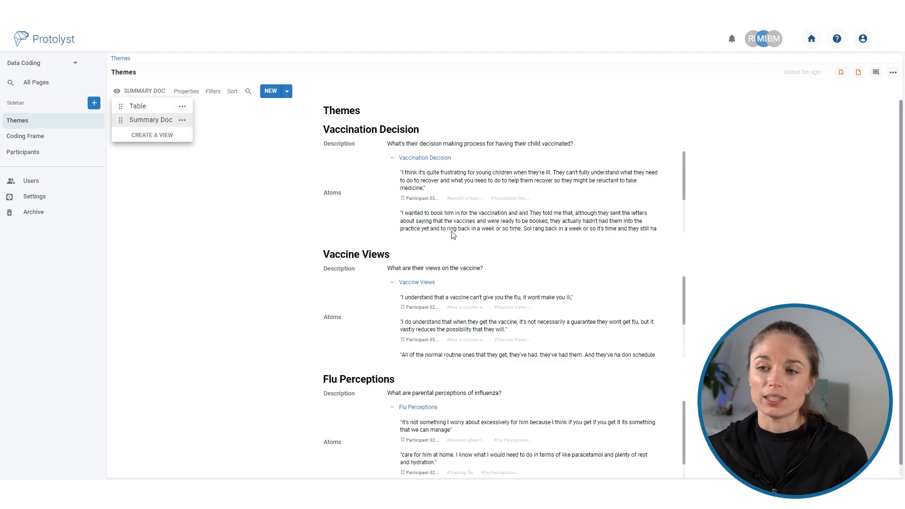
left_click(861, 292)
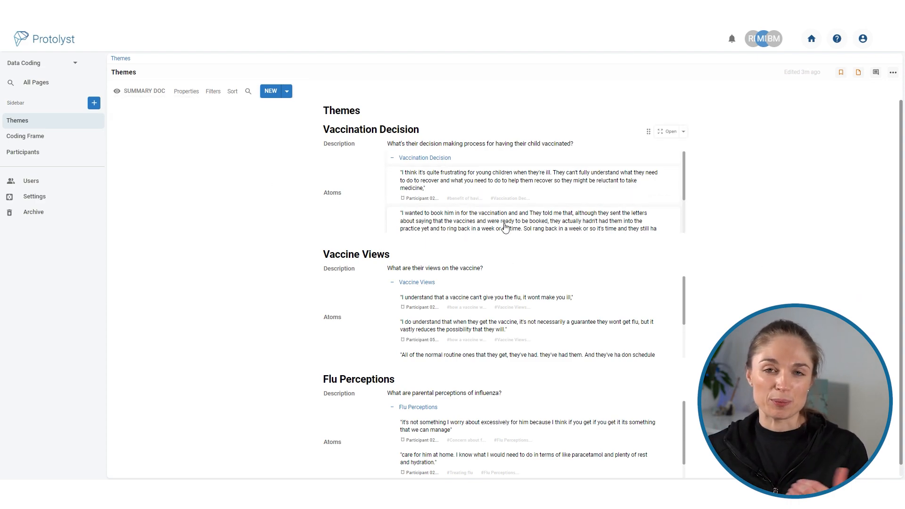
Review the Vaccination Decision quotes in the Summary Doc view and download the Themes page as a Doc.
scroll(505, 227, "down", 3)
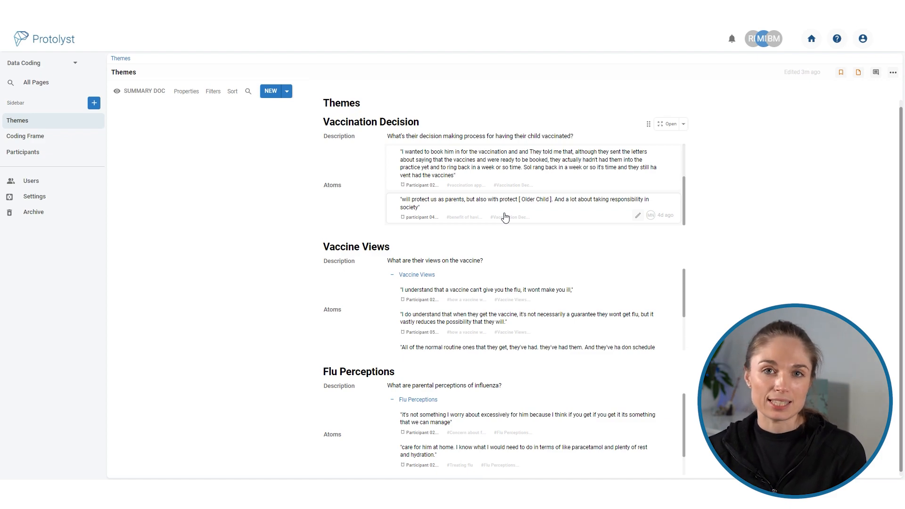
scroll(506, 217, "up", 3)
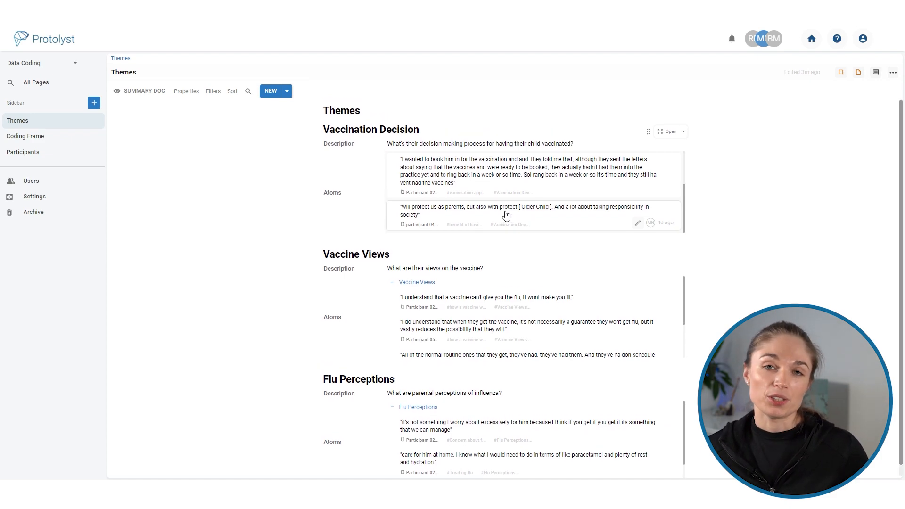
left_click(893, 72)
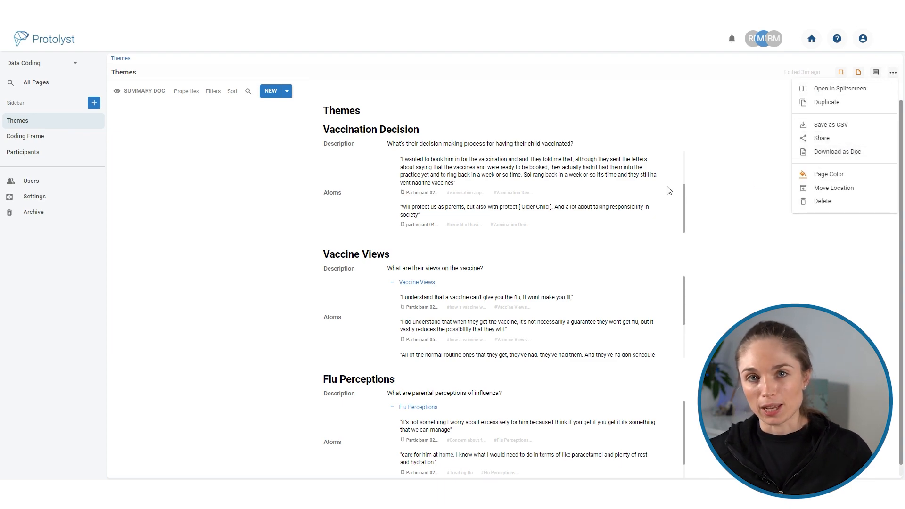
left_click(838, 152)
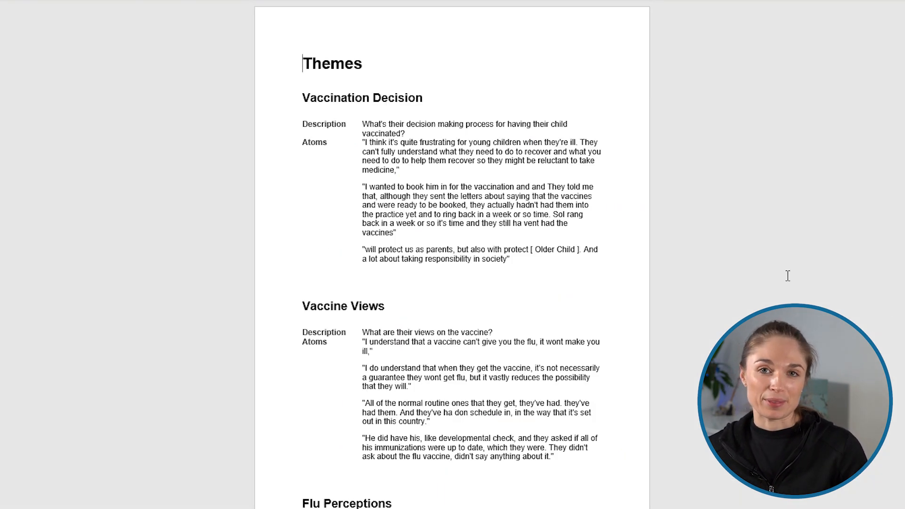